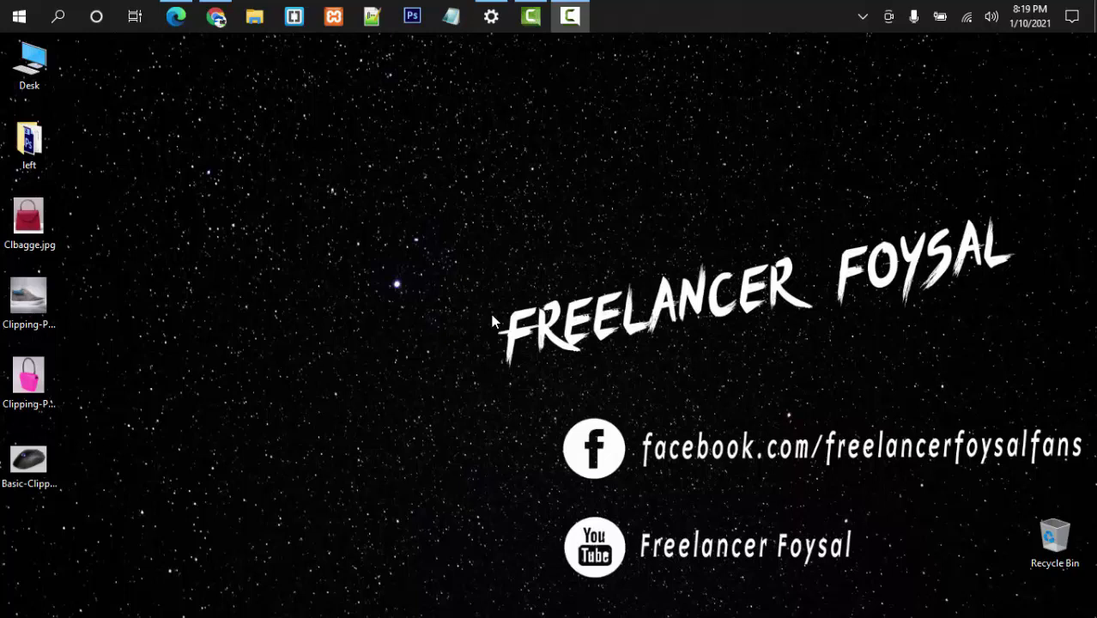
Bring the Chrome window forward and put the cursor in YouTube's search box
click(217, 17)
click(322, 114)
Search YouTube for the creator's channel name and open the channel from the results
text(freelancerfoysal)
click(772, 116)
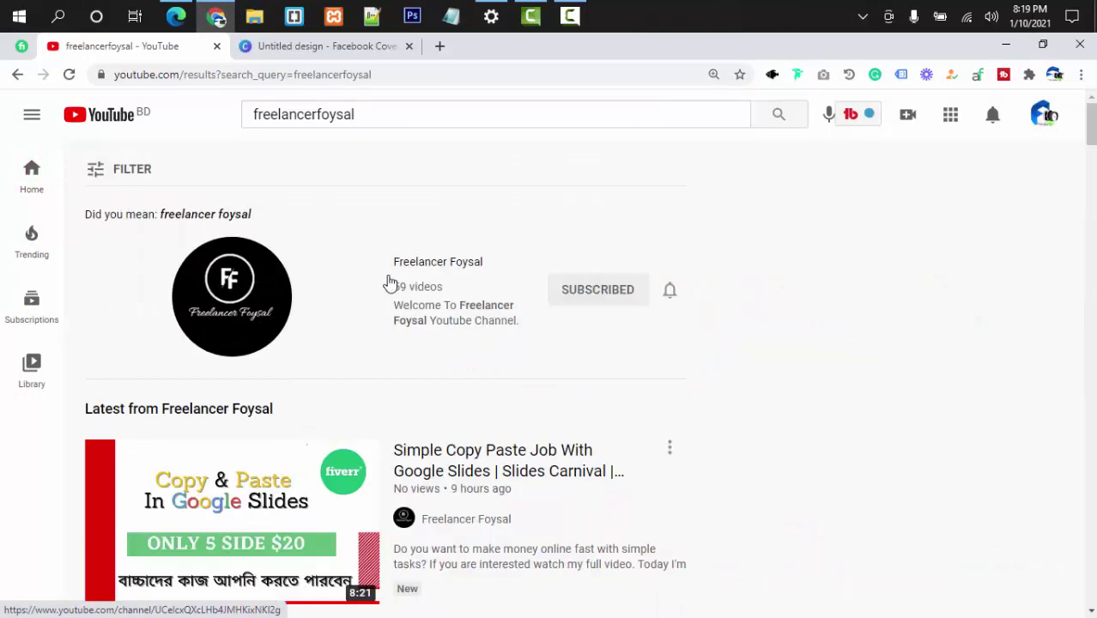
click(433, 270)
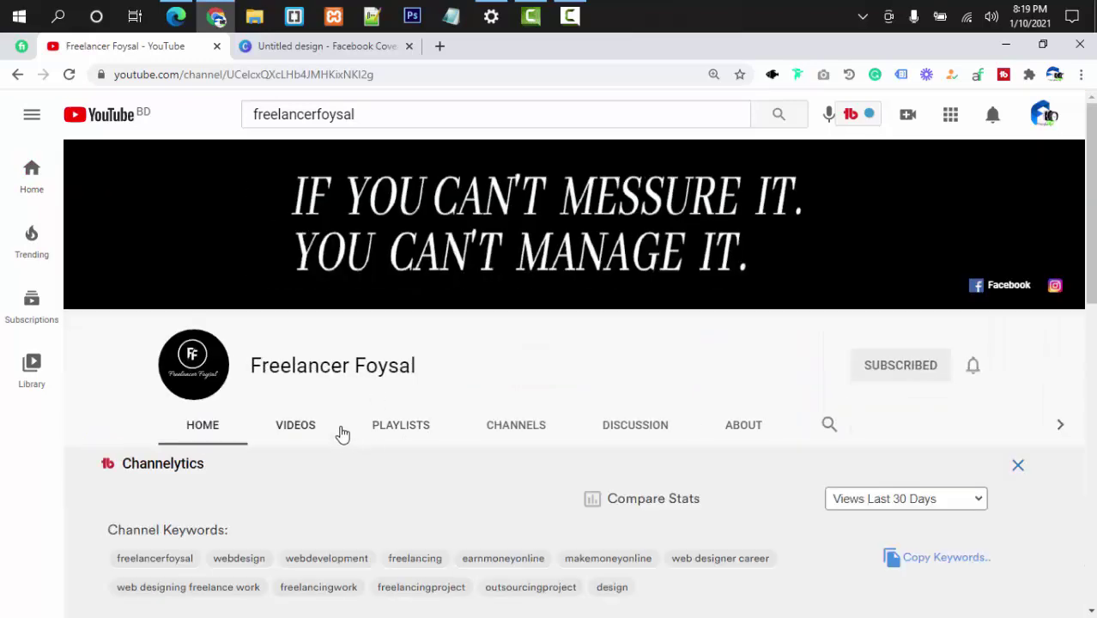
Browse the channel's playlists, then switch to the Edge window with the Fiverr 'background remove' search
click(412, 424)
scroll(176, 523, down, 2)
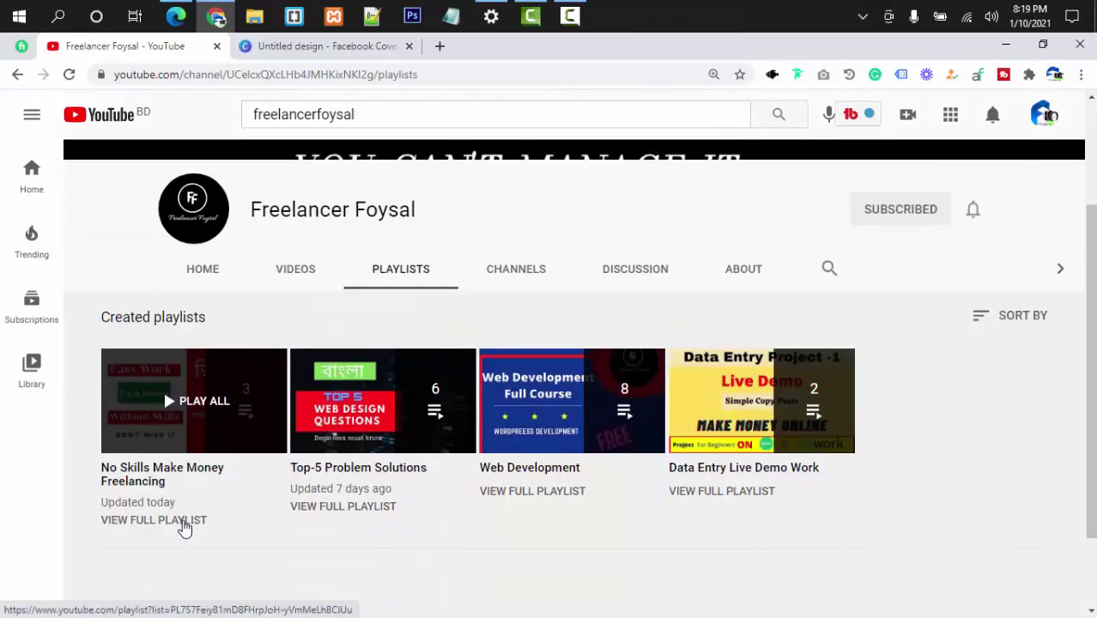
scroll(137, 369, down, 1)
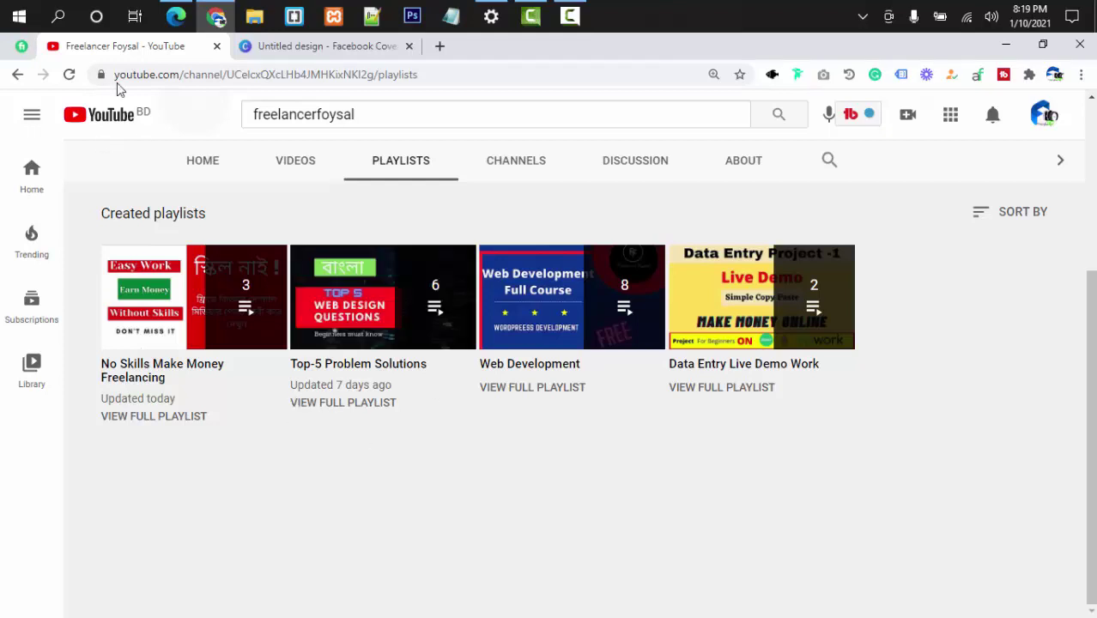
click(176, 16)
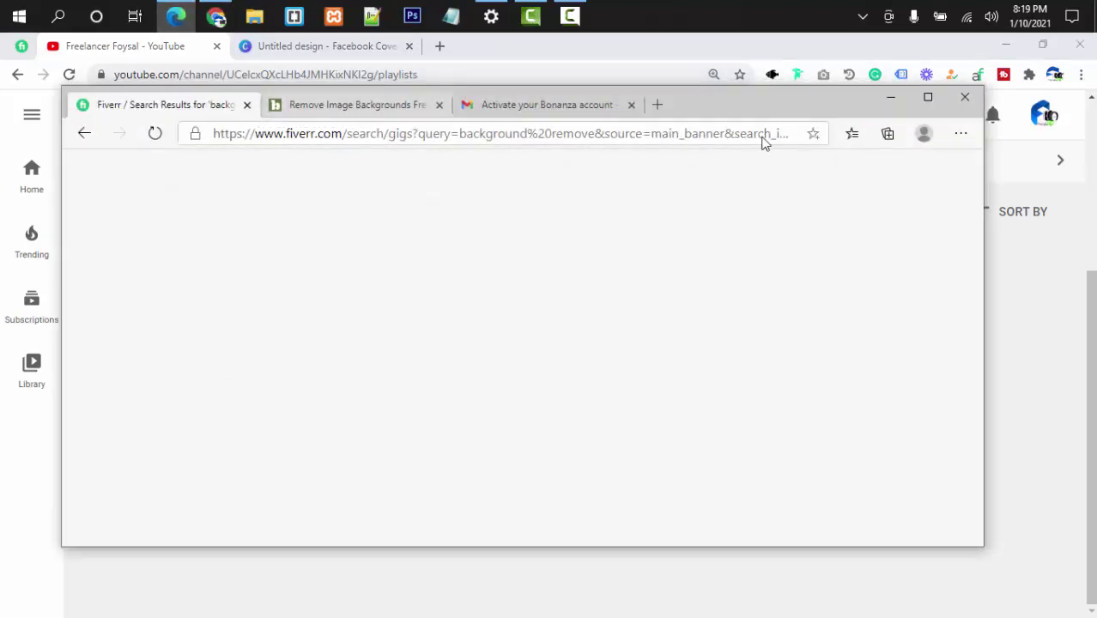
Maximize Edge and reload the Fiverr 'background remove' search results
click(928, 96)
click(260, 76)
key(Return)
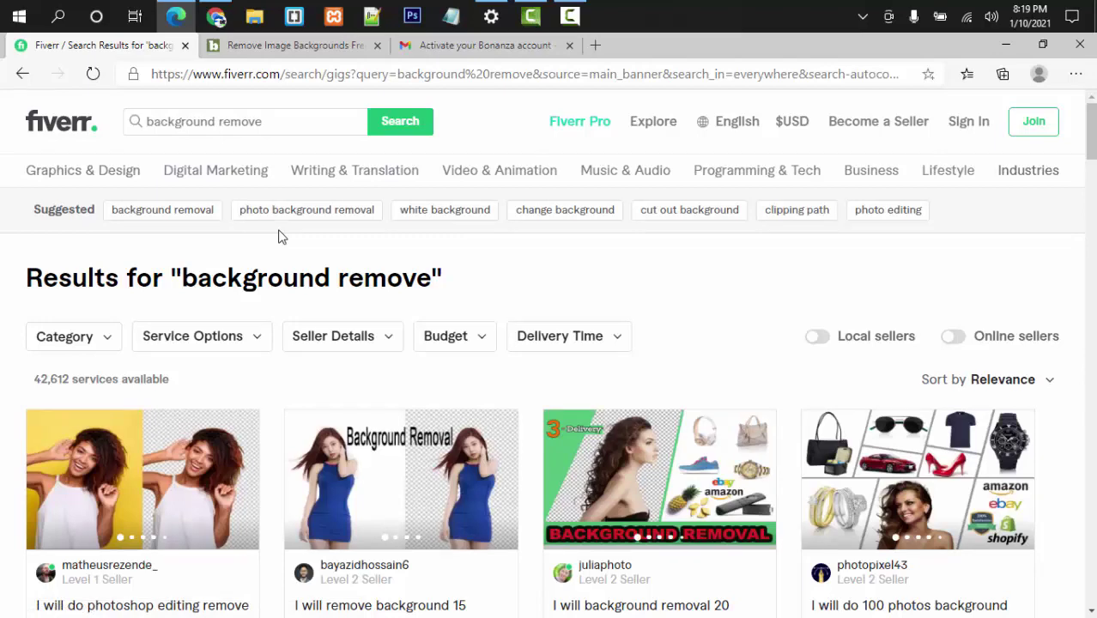
Scroll the results and open the '20 to 500 image background removal' gig in a new tab
scroll(364, 410, down, 4)
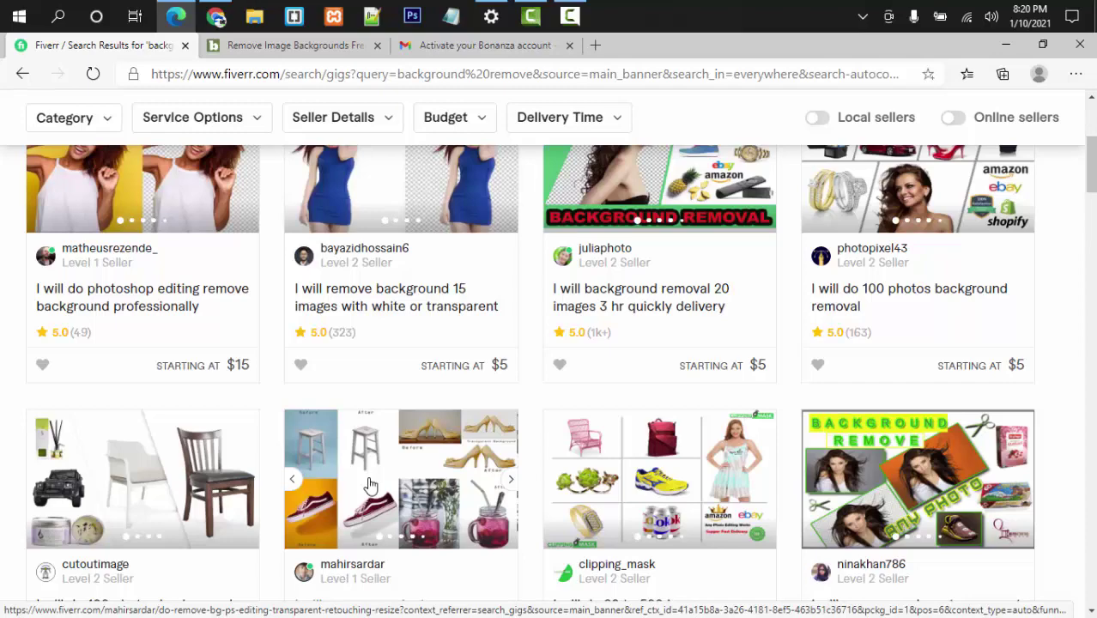
scroll(453, 403, up, 4)
scroll(453, 403, down, 2)
scroll(454, 408, down, 3)
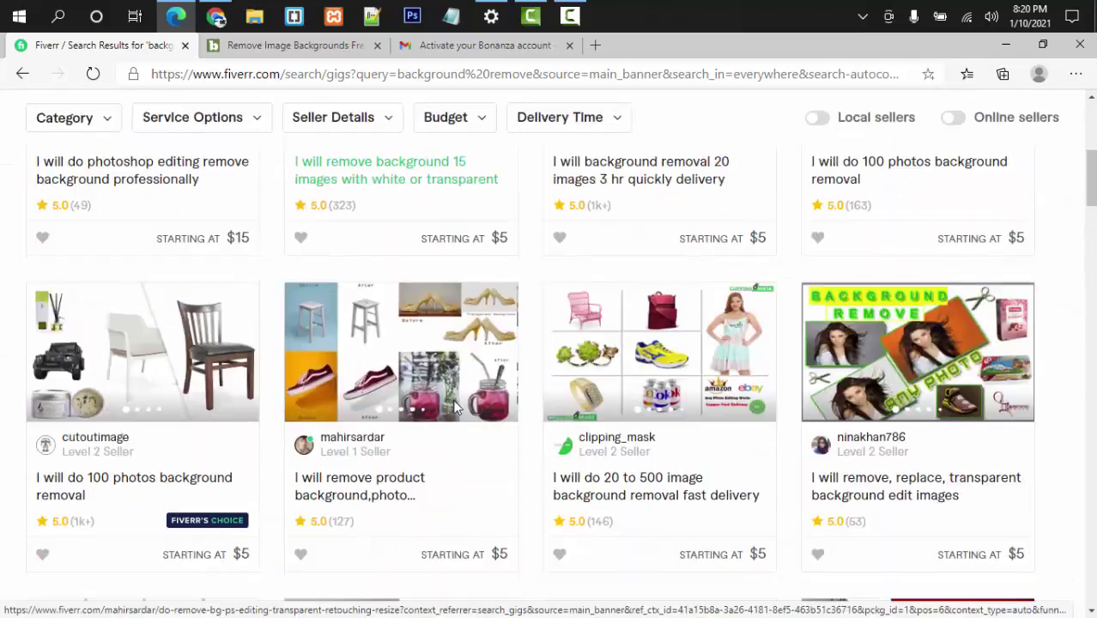
scroll(455, 409, down, 1)
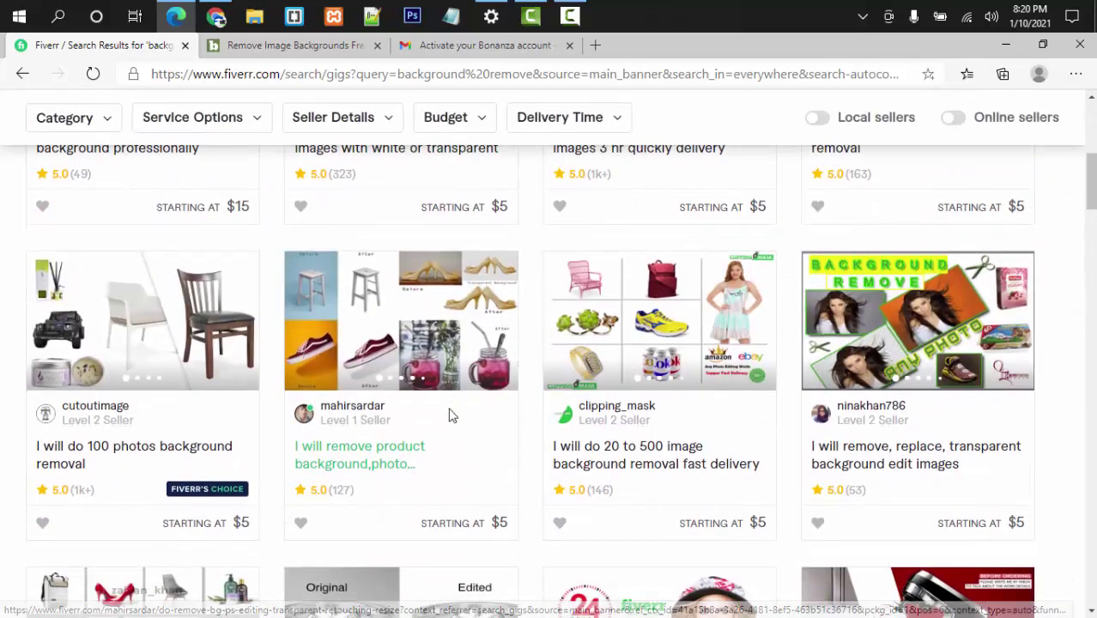
middle_click(649, 468)
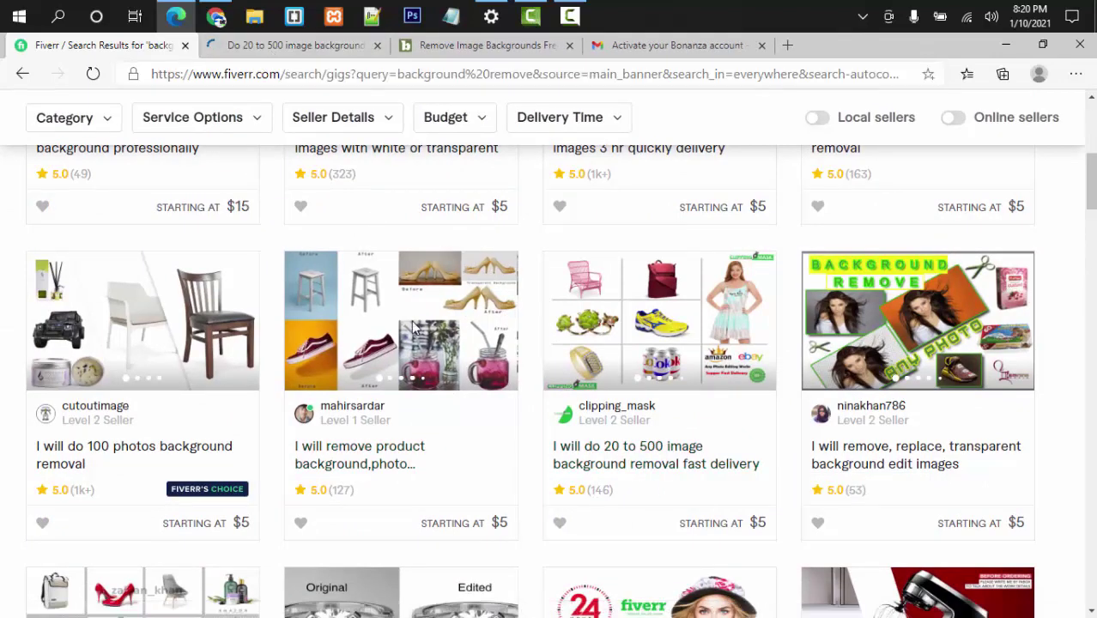
Open the gig page and review its basic package of 20 images
click(285, 52)
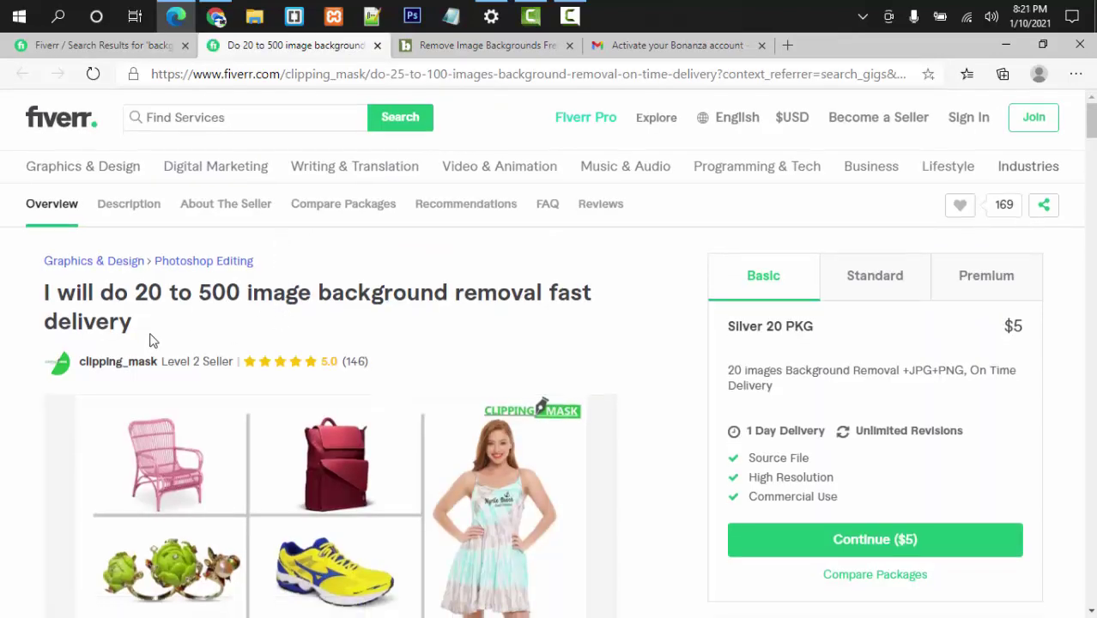
scroll(151, 341, down, 2)
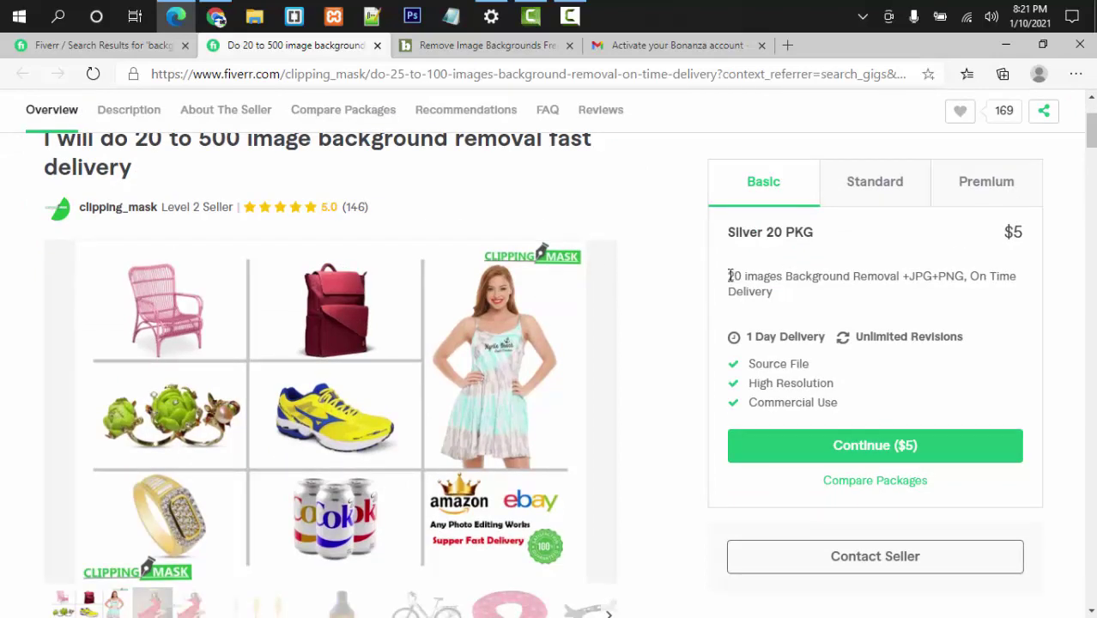
drag(730, 276, 742, 275)
scroll(515, 389, down, 3)
scroll(515, 389, down, 4)
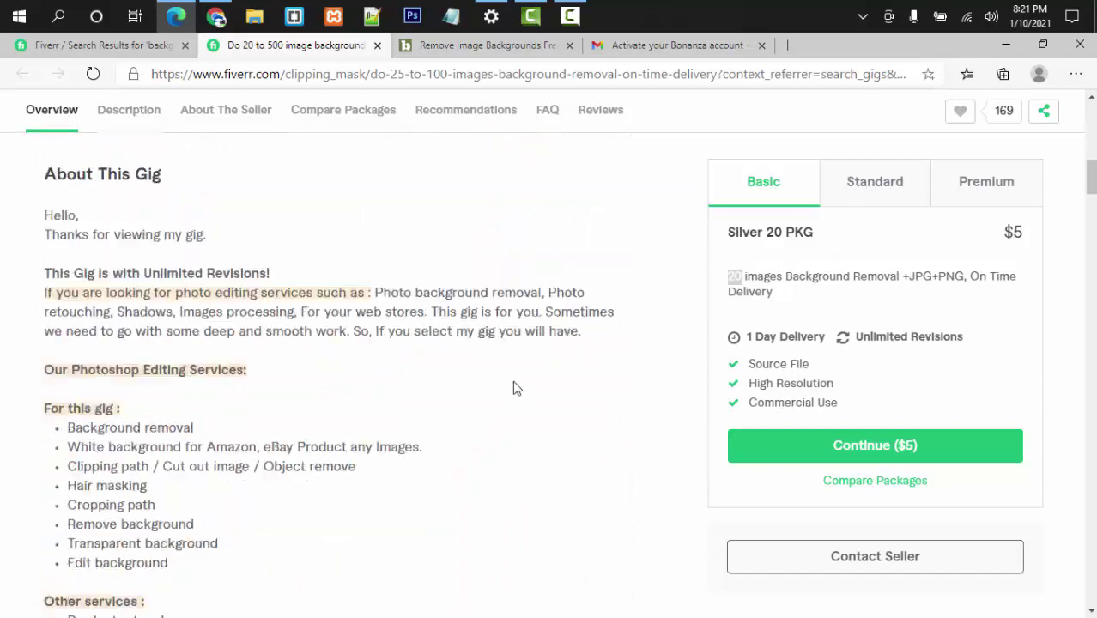
scroll(515, 389, down, 4)
scroll(515, 389, down, 4)
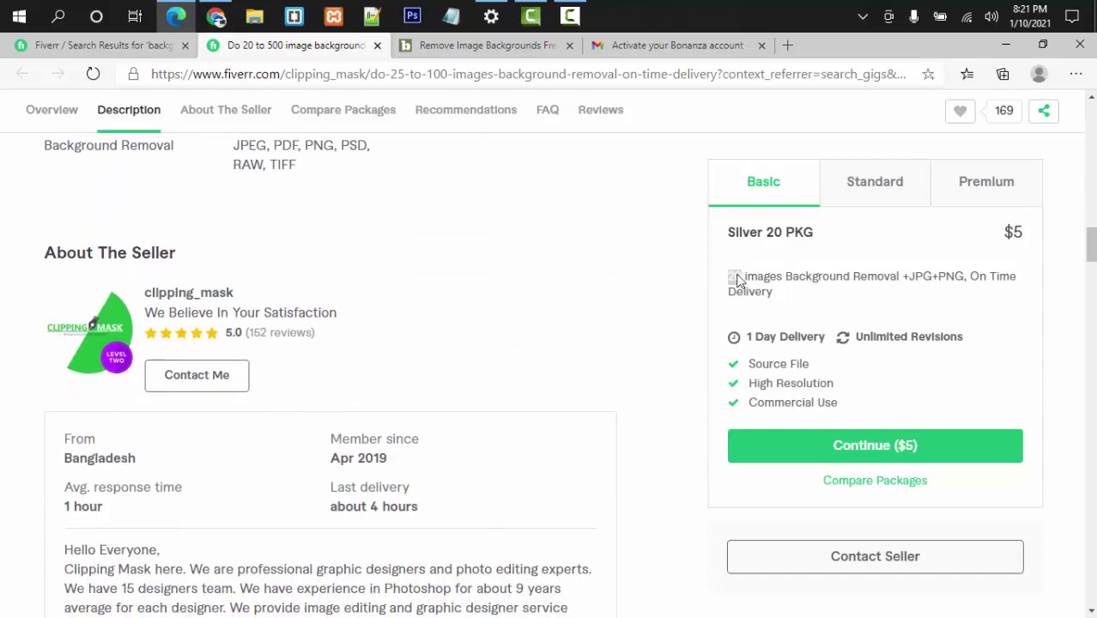
Compare the Standard 100-image package with the Premium 500-image package at $120
click(863, 184)
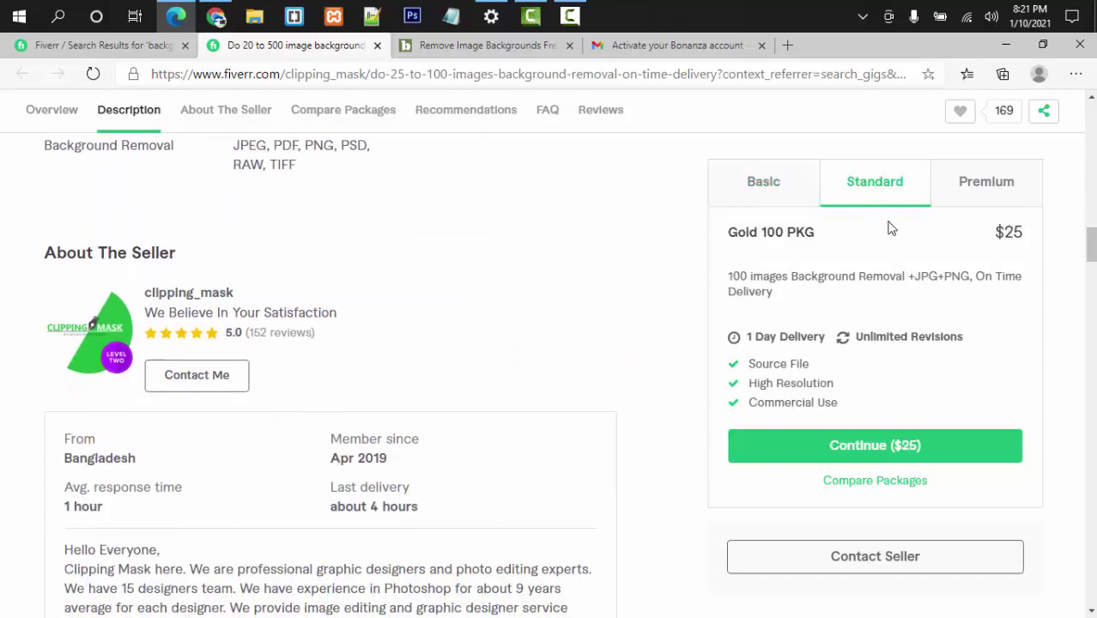
double_click(736, 276)
click(989, 185)
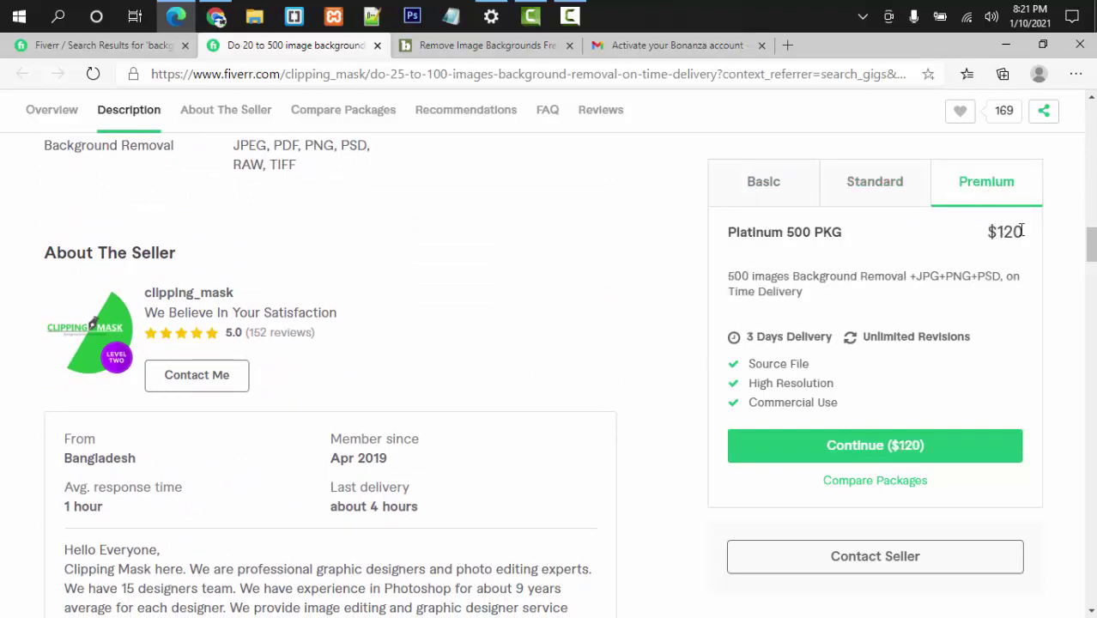
double_click(1006, 232)
double_click(740, 276)
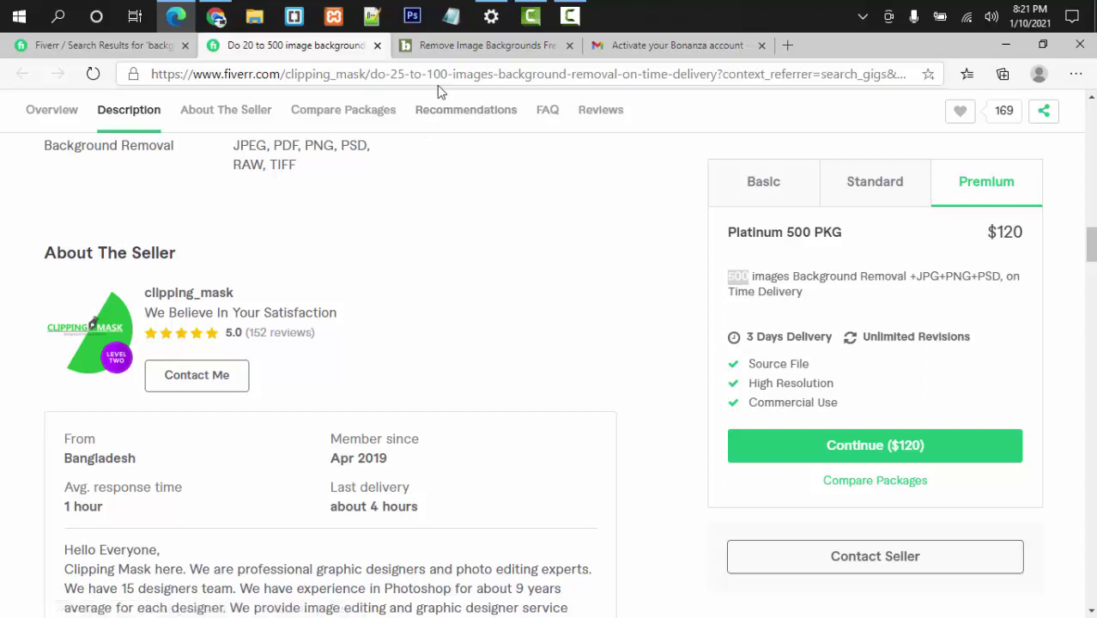
click(458, 51)
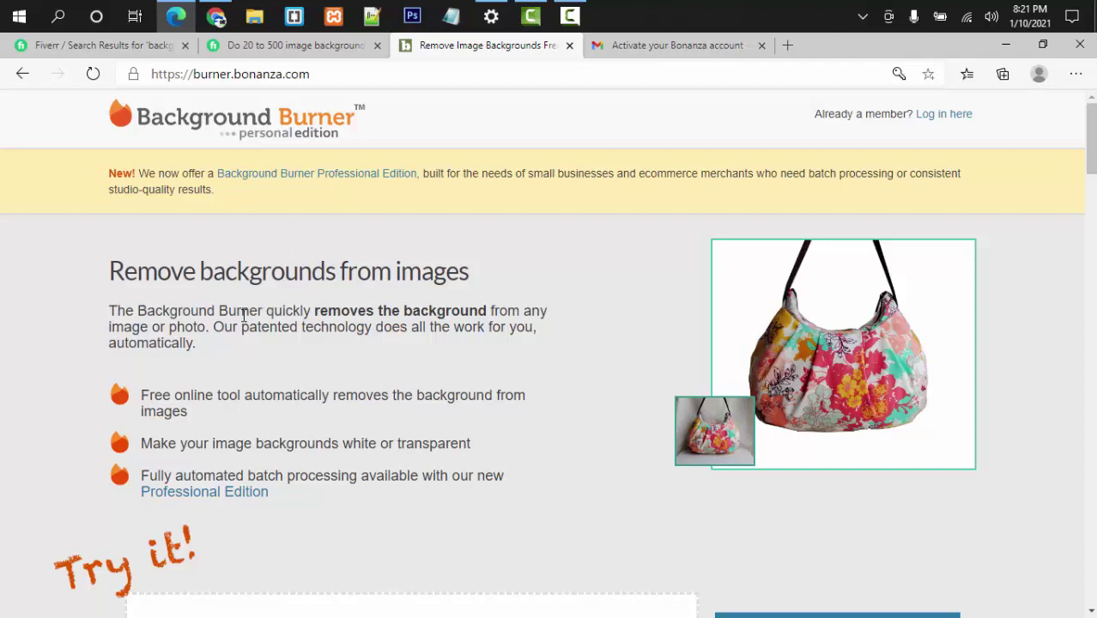
Follow 'Log in here' from the Background Burner homepage to the Bonanza log-in page
click(335, 73)
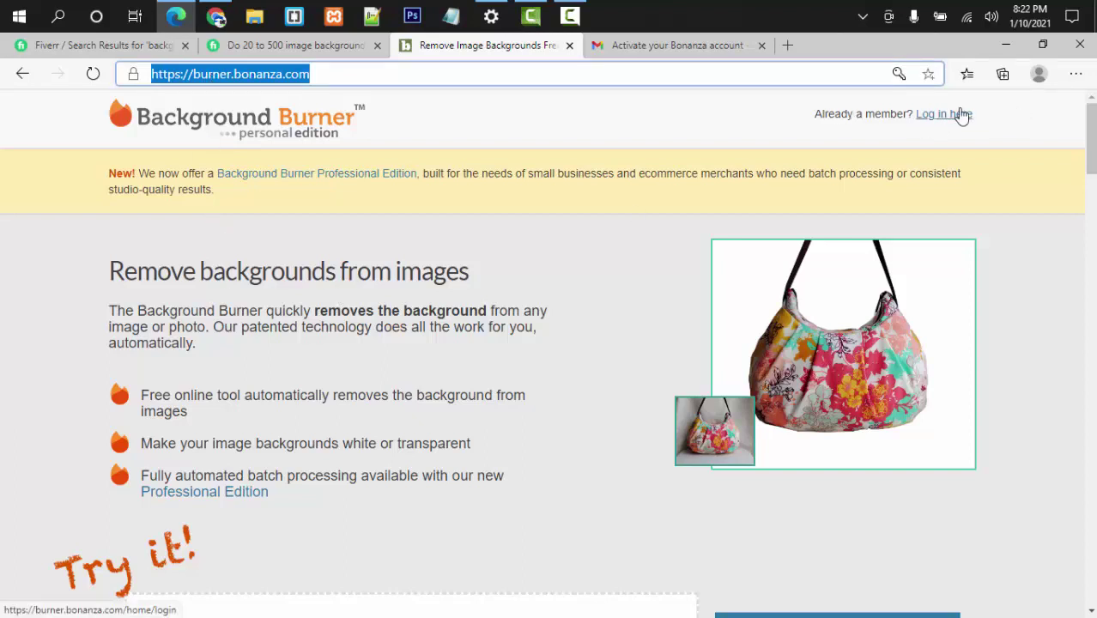
click(959, 122)
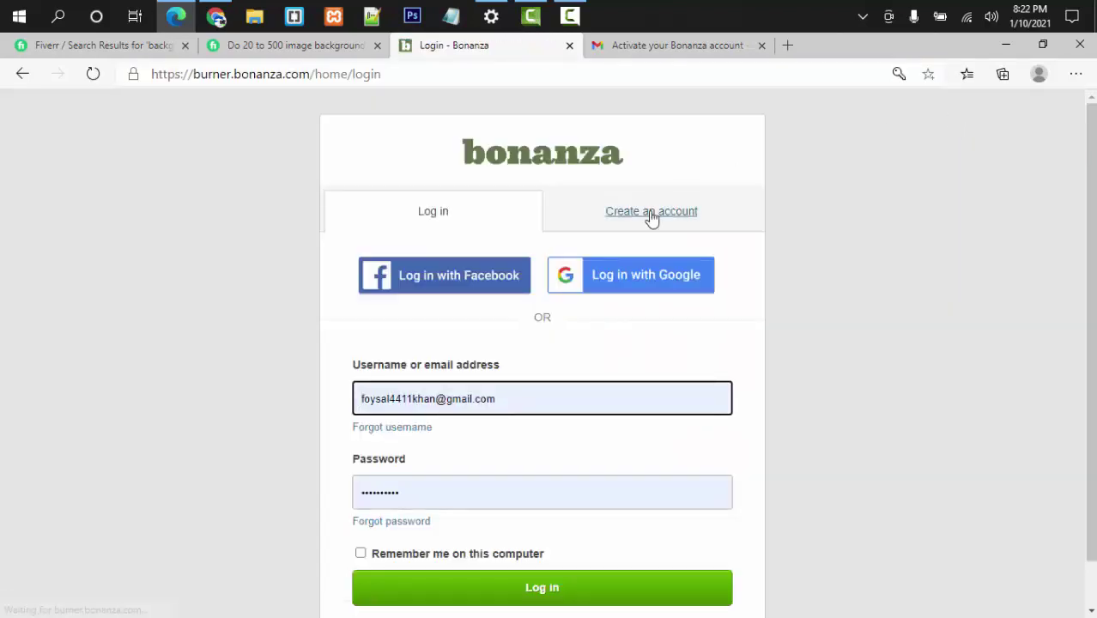
Switch to 'Create an account' and replace the prefilled username with a new available one
click(655, 220)
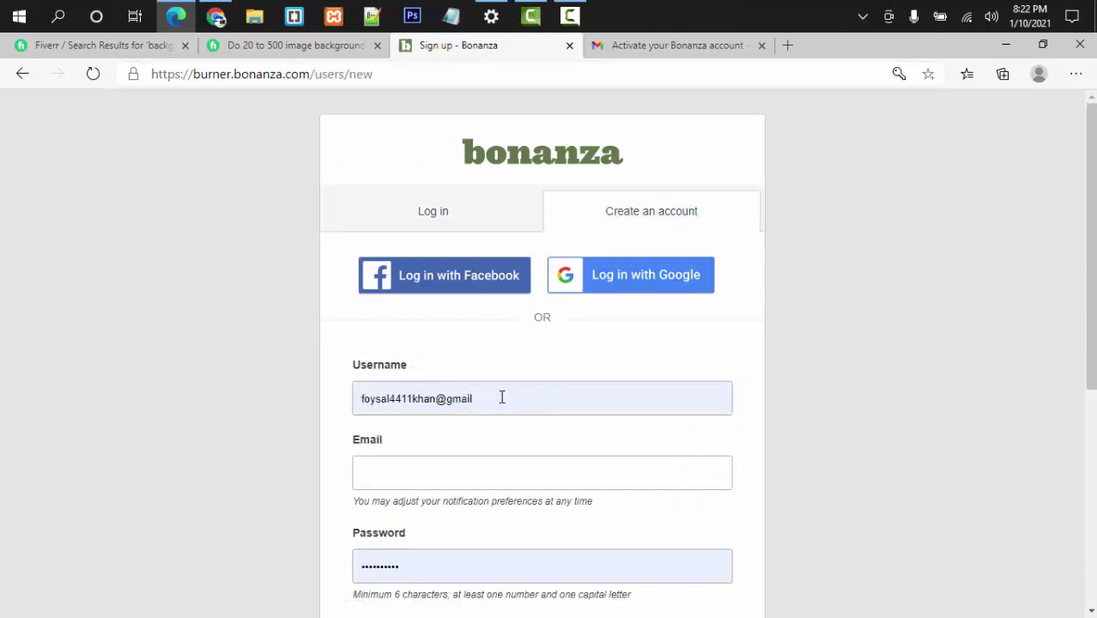
click(502, 398)
drag(507, 397, 358, 403)
key(BackSpace)
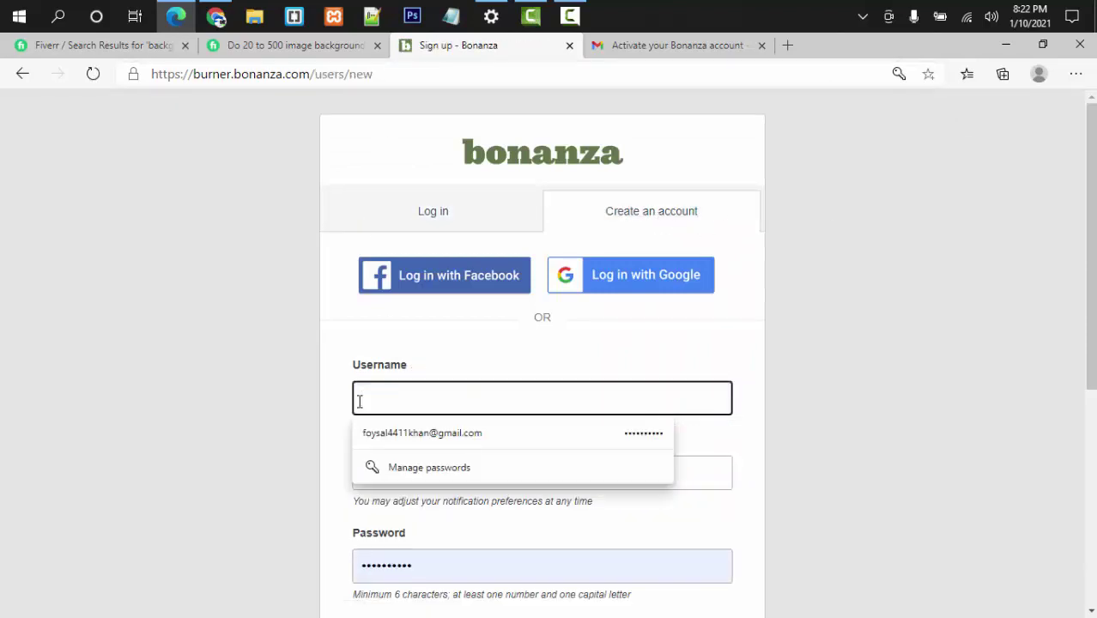
text(fsy)
key(BackSpace)
key(BackSpace)
text(oysal4111)
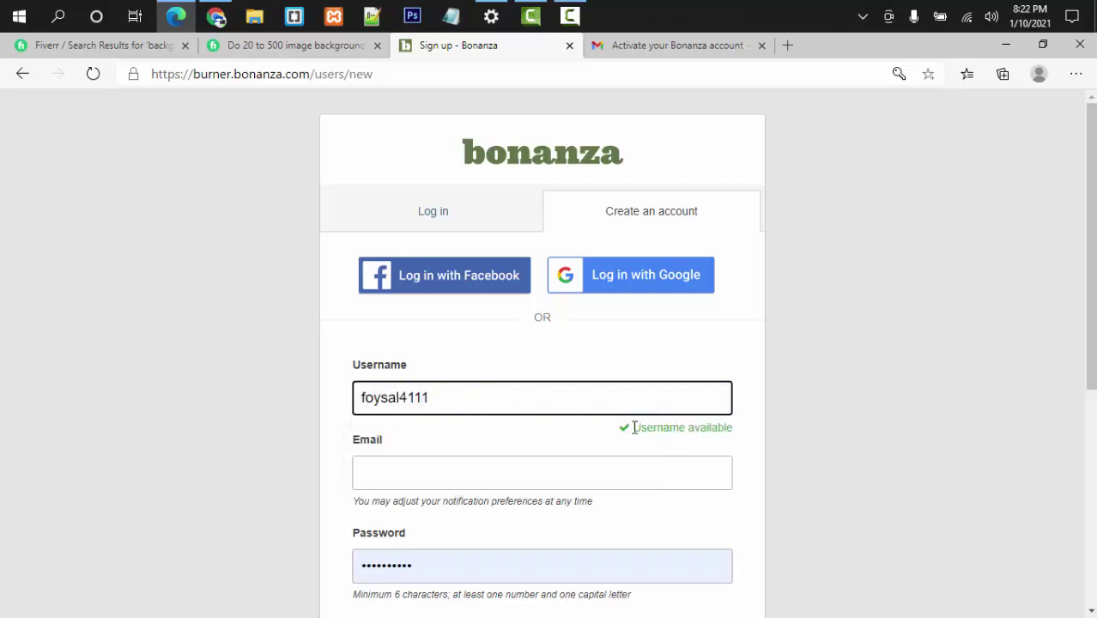
Fill the e-mail from the saved autofill suggestion and move to the password field
drag(623, 434, 737, 436)
scroll(732, 432, down, 2)
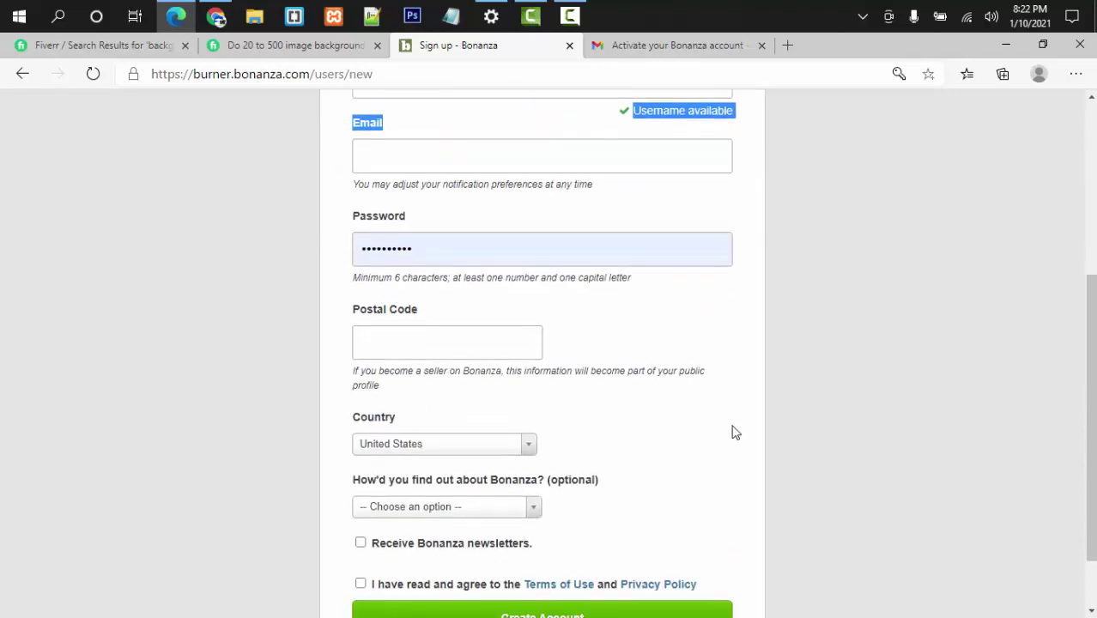
click(442, 314)
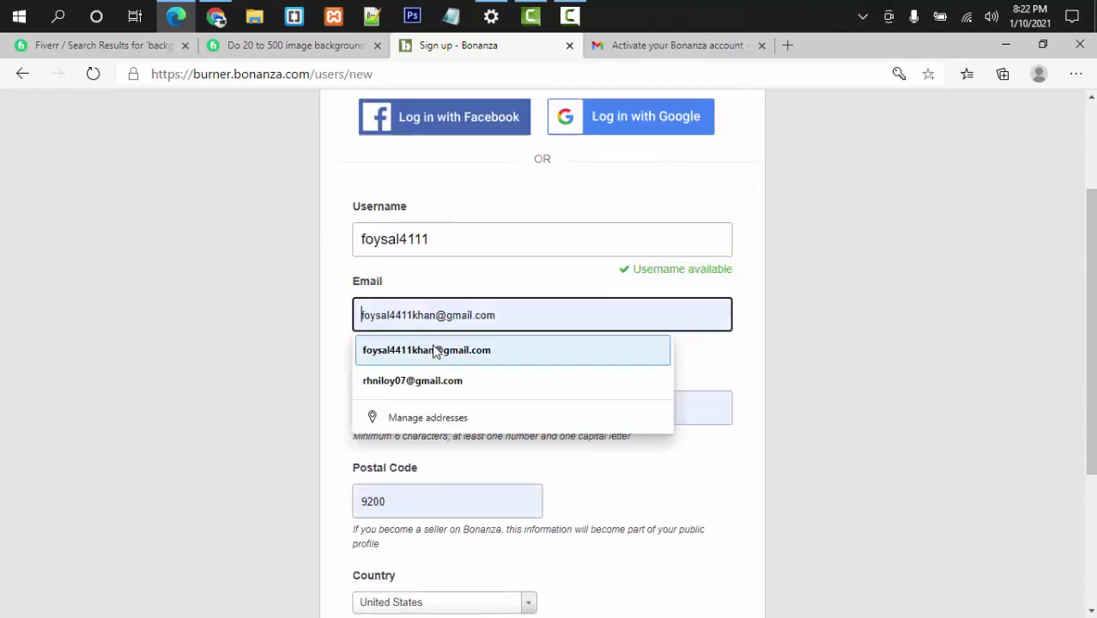
click(435, 352)
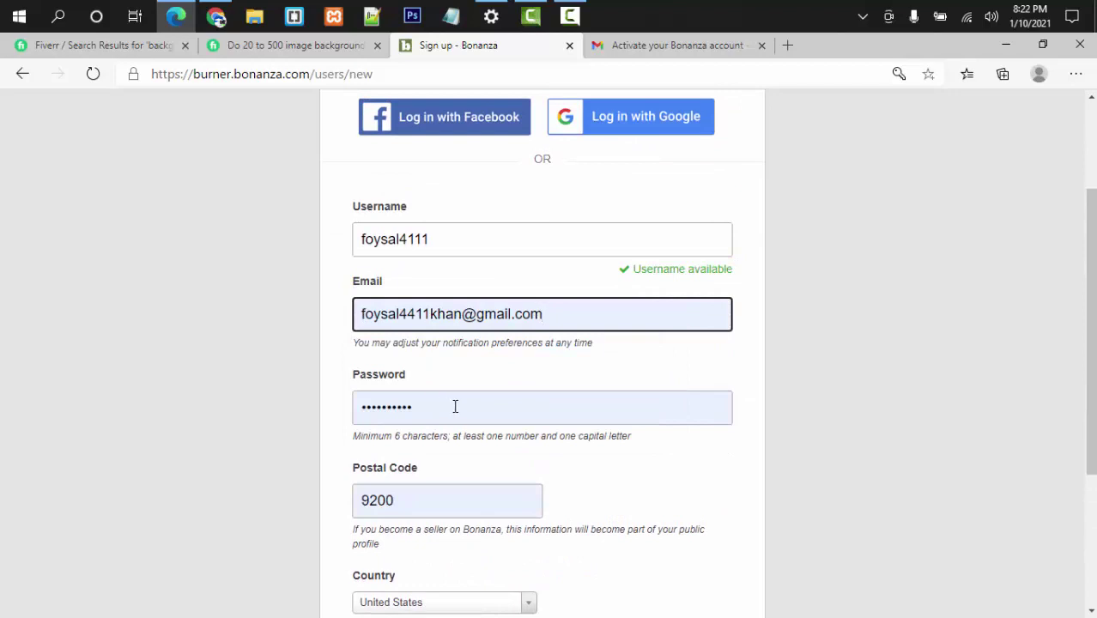
key(Tab)
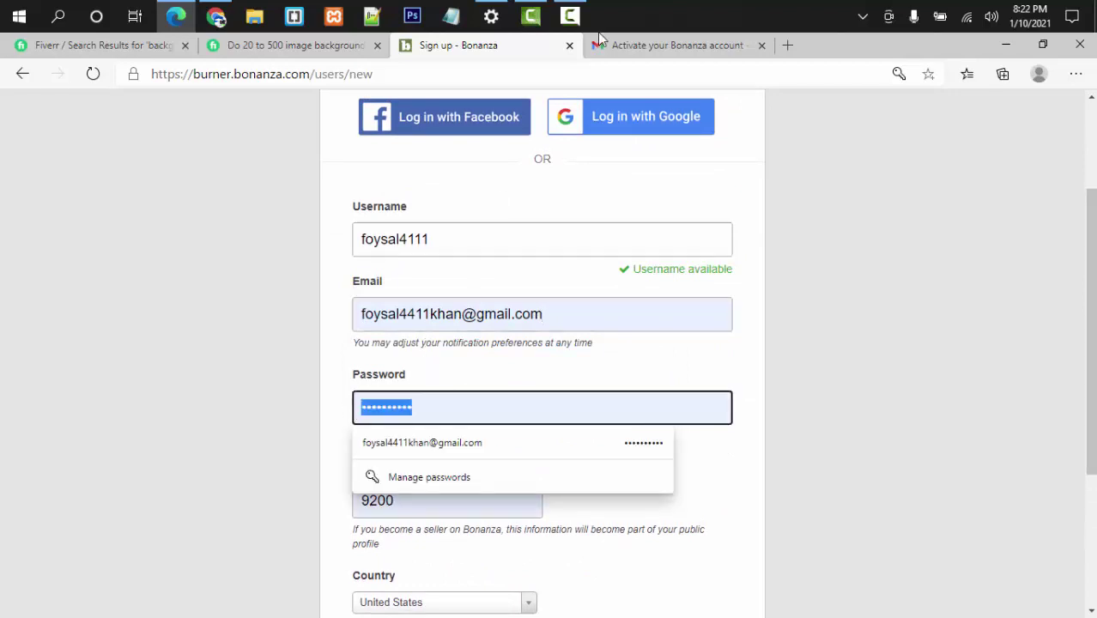
Paste the account password noted in Notepad into the sign-up form, then minimize Notepad
click(450, 15)
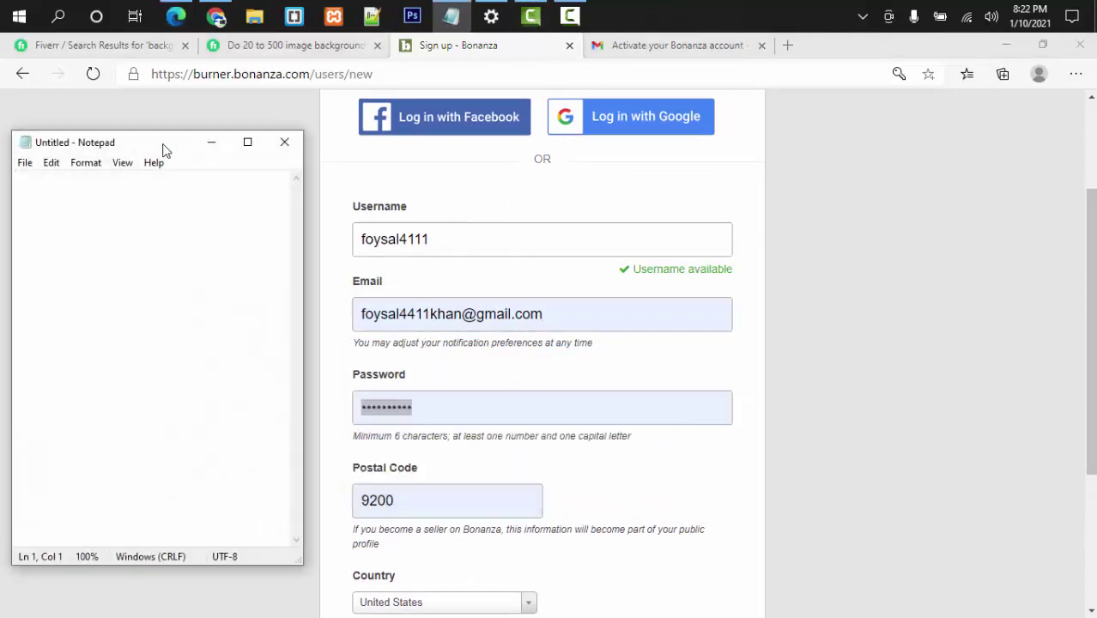
drag(166, 150, 318, 149)
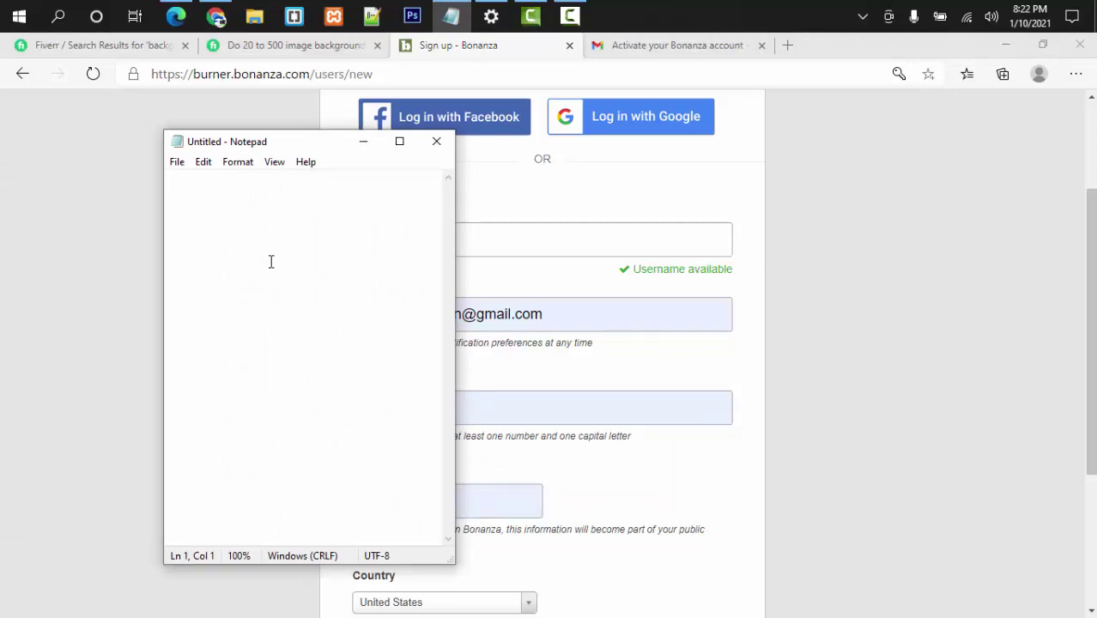
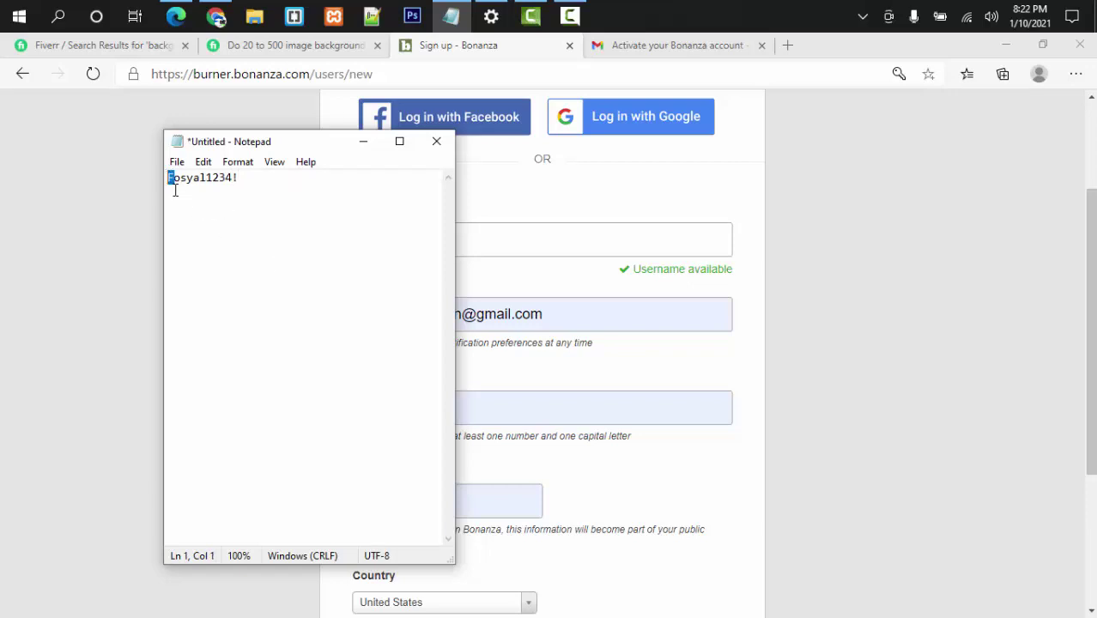
click(554, 415)
key(ctrl+v)
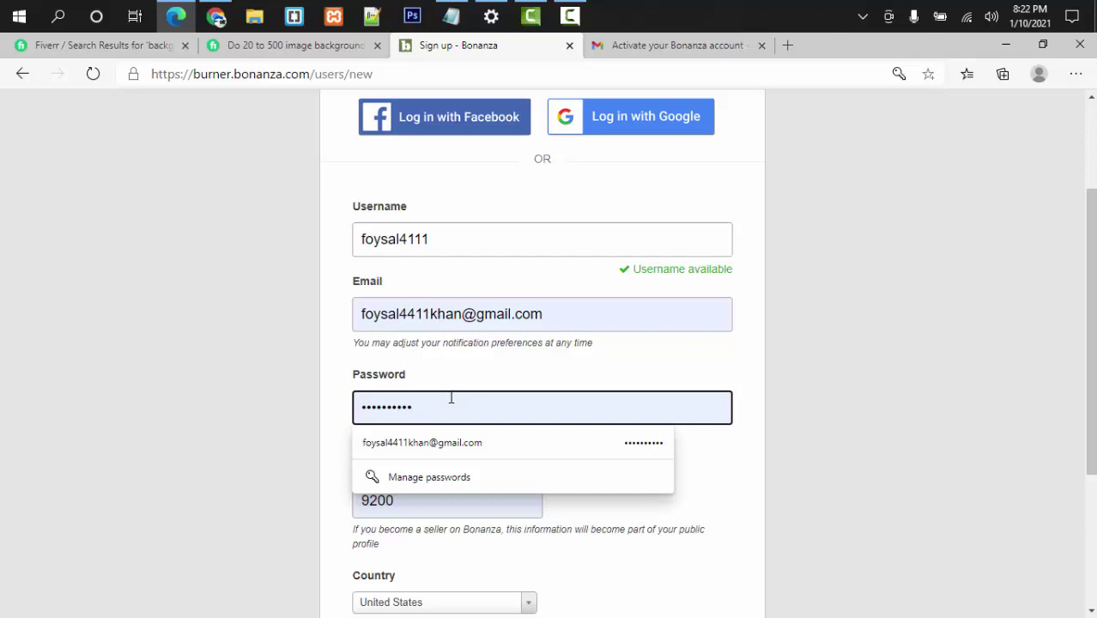
click(446, 27)
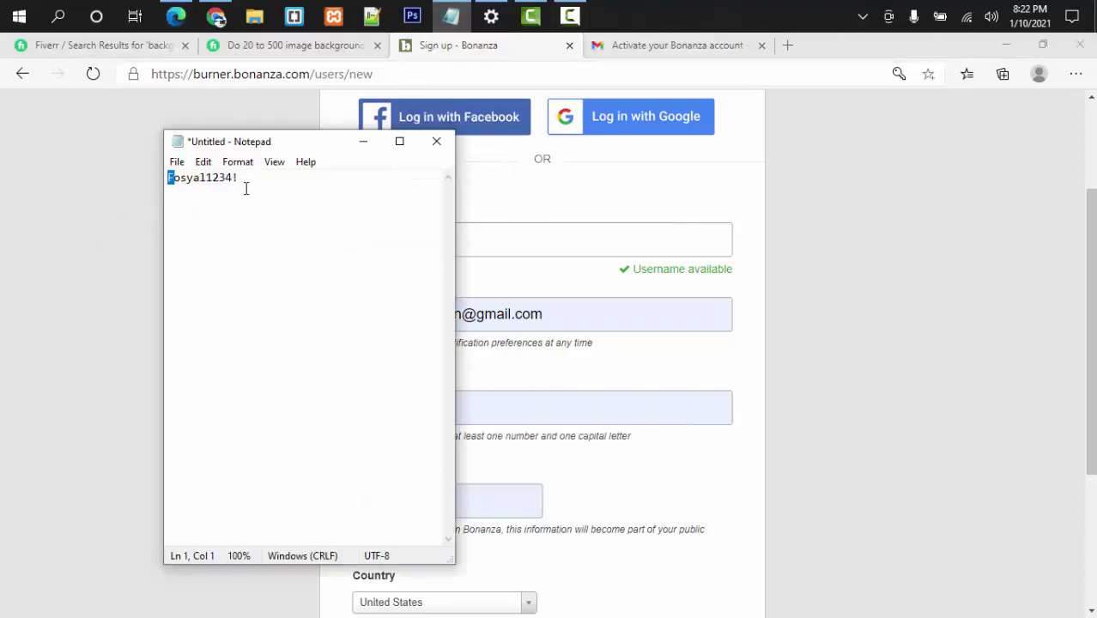
click(363, 142)
Check the postal code entry and choose Bangladesh as the country
scroll(375, 412, down, 2)
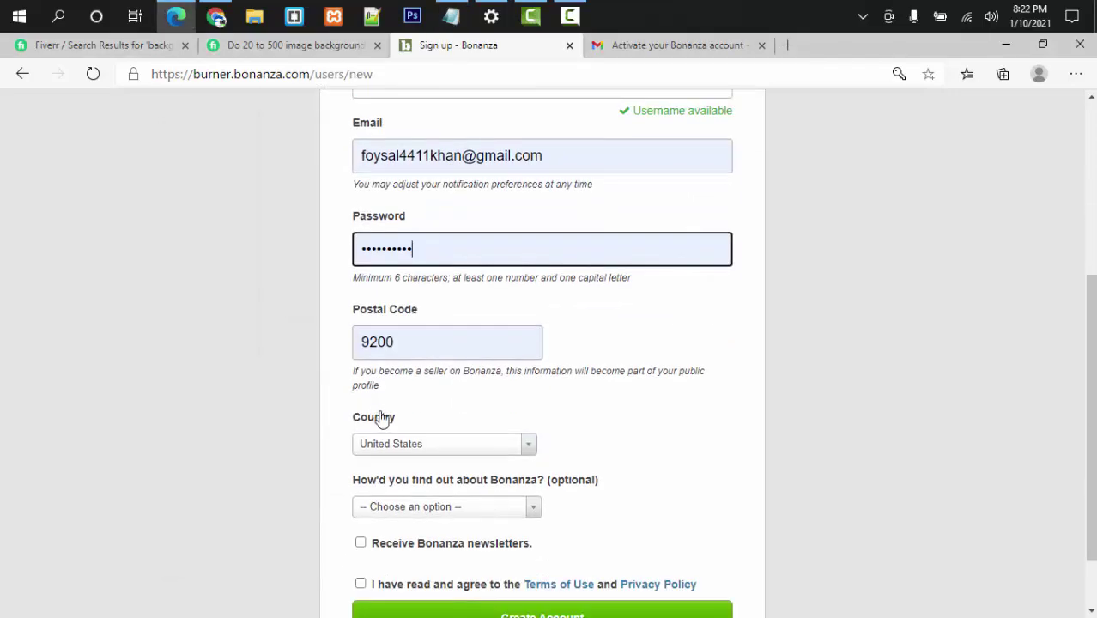
double_click(407, 341)
click(330, 347)
scroll(330, 347, down, 1)
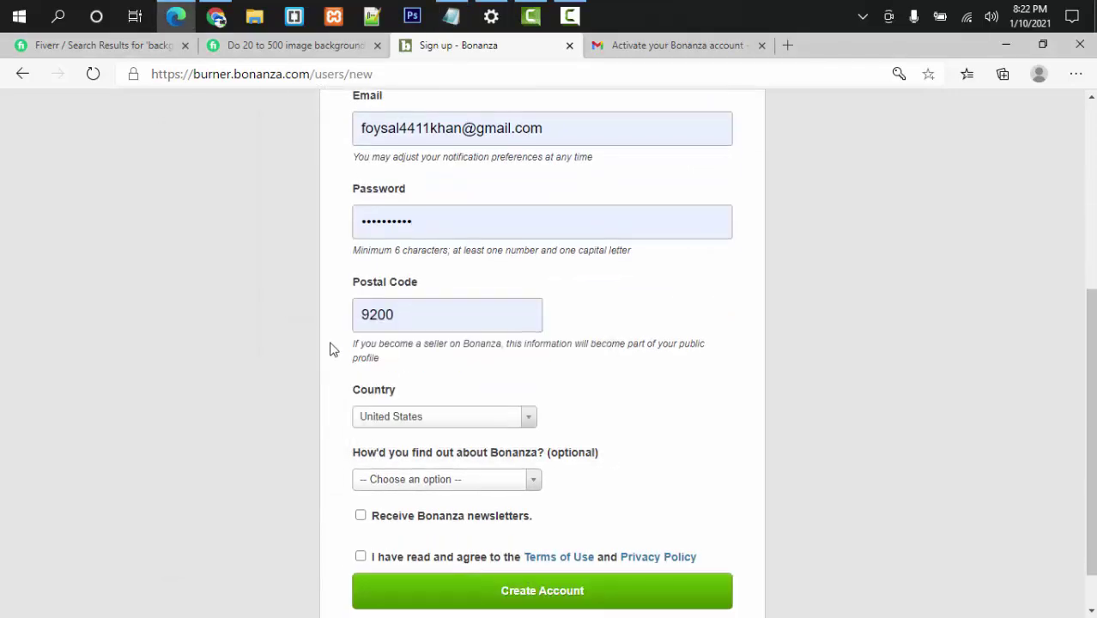
click(420, 363)
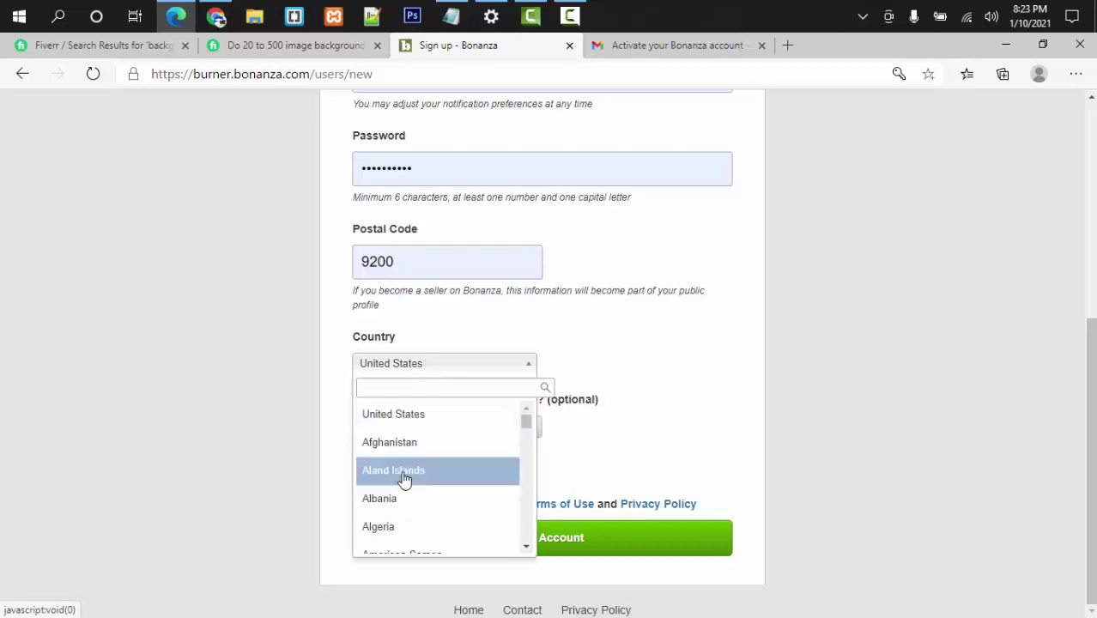
scroll(407, 481, down, 1)
scroll(404, 520, down, 1)
scroll(403, 520, down, 1)
scroll(403, 520, down, 2)
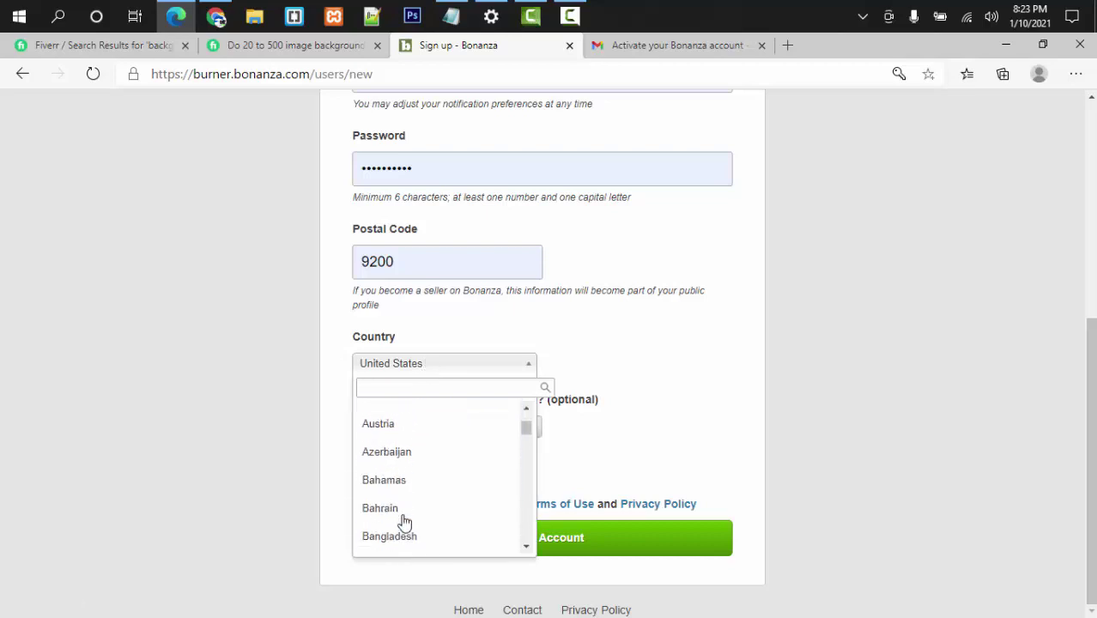
click(405, 539)
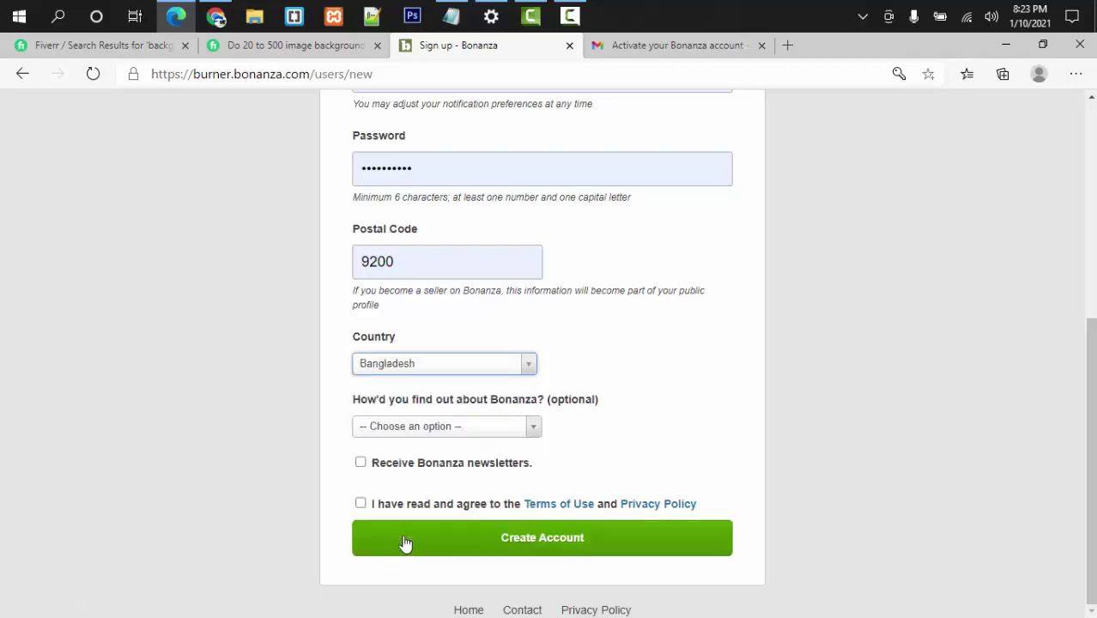
Answer 'Through a blog' for how you heard of Bonanza and enter the blog name
click(417, 431)
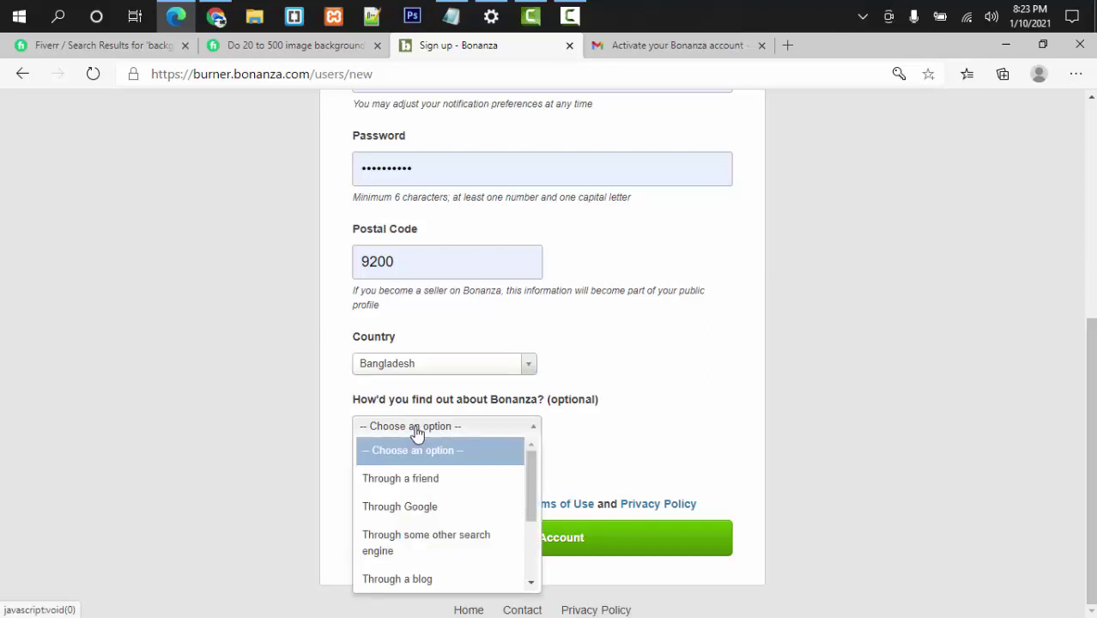
click(435, 577)
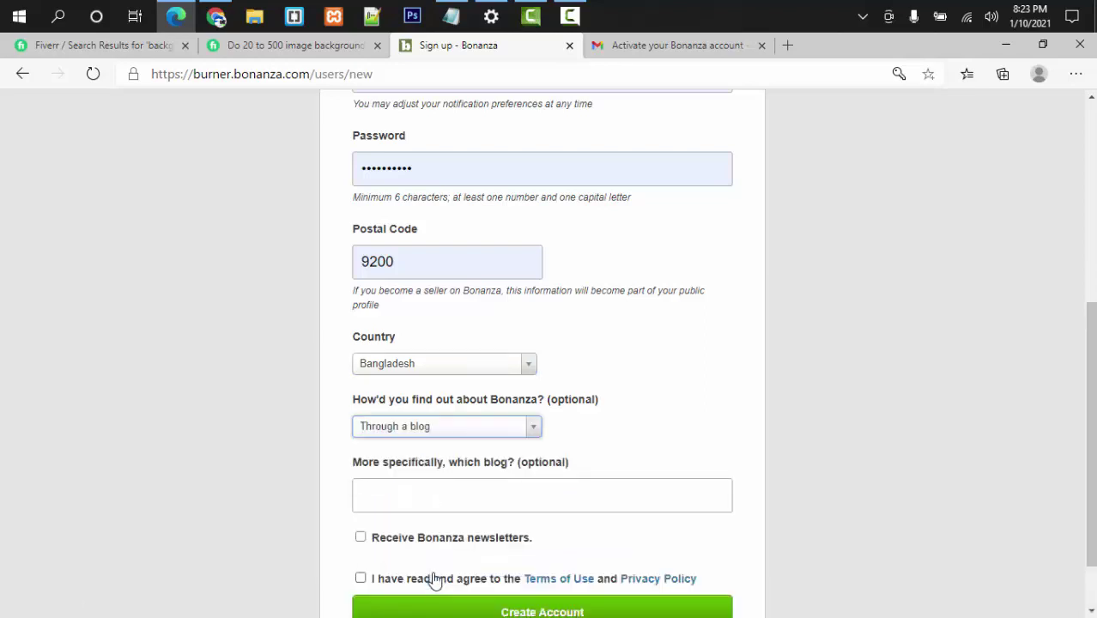
click(441, 498)
text(free)
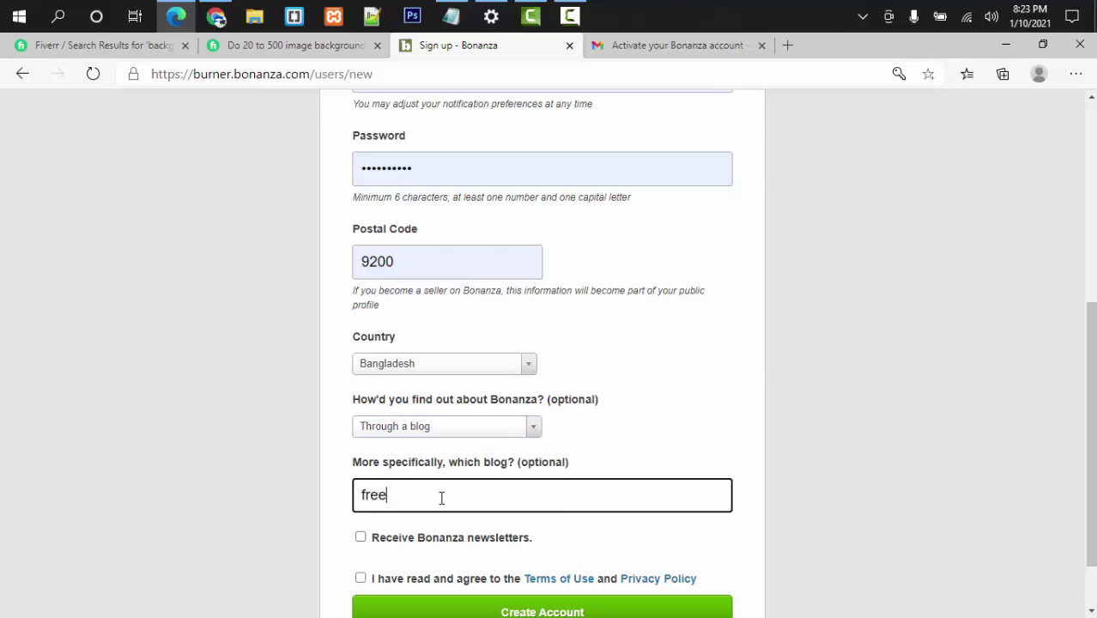
text(lancer)
key(BackSpace)
key(BackSpace)
key(BackSpace)
Opt in to newsletters, accept the Terms of Use, create the account, and go to Gmail
scroll(441, 497, down, 2)
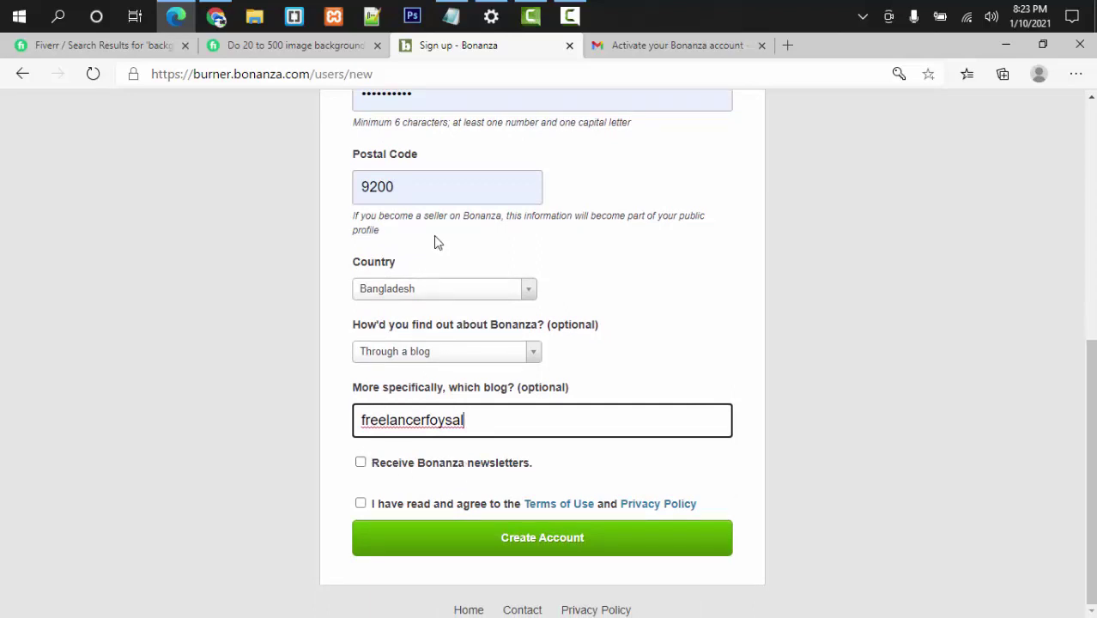
click(361, 464)
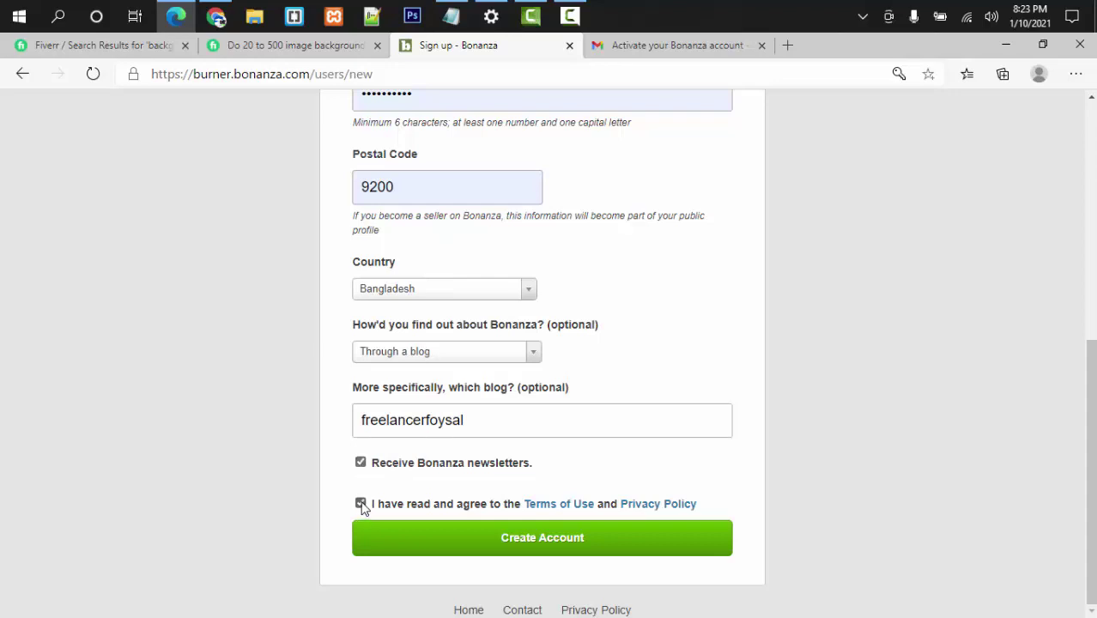
click(360, 504)
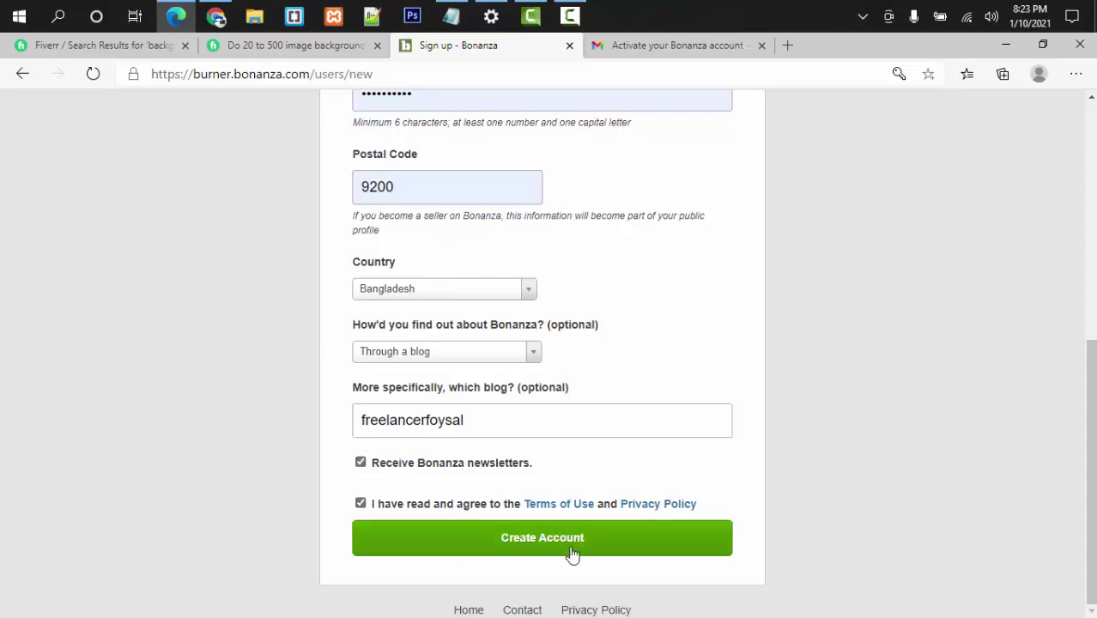
click(517, 548)
scroll(445, 277, up, 4)
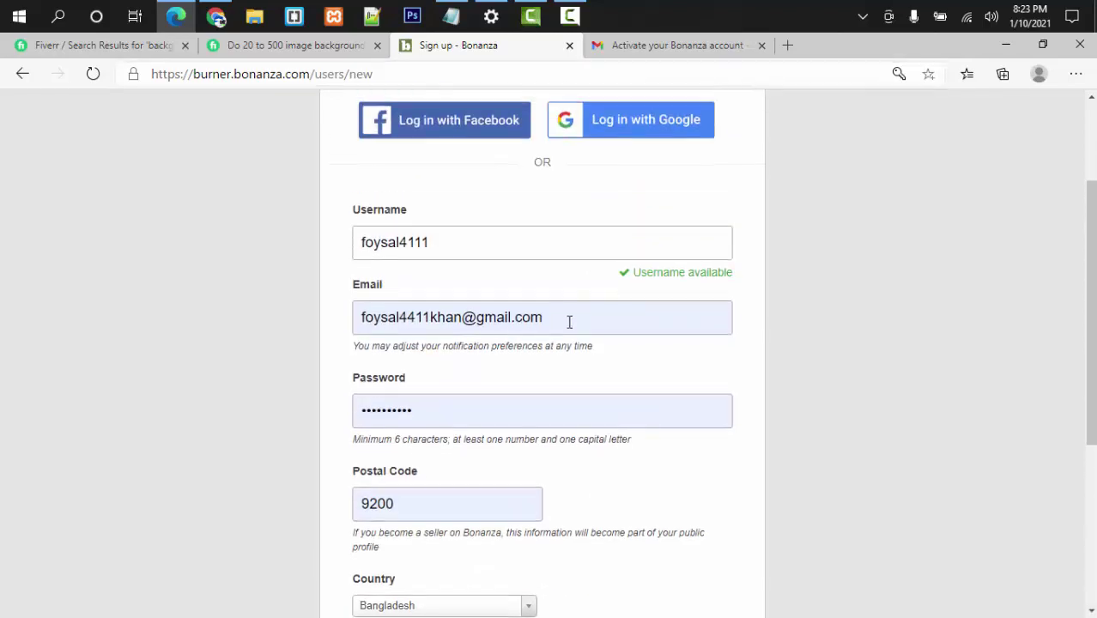
drag(568, 321, 360, 317)
click(631, 49)
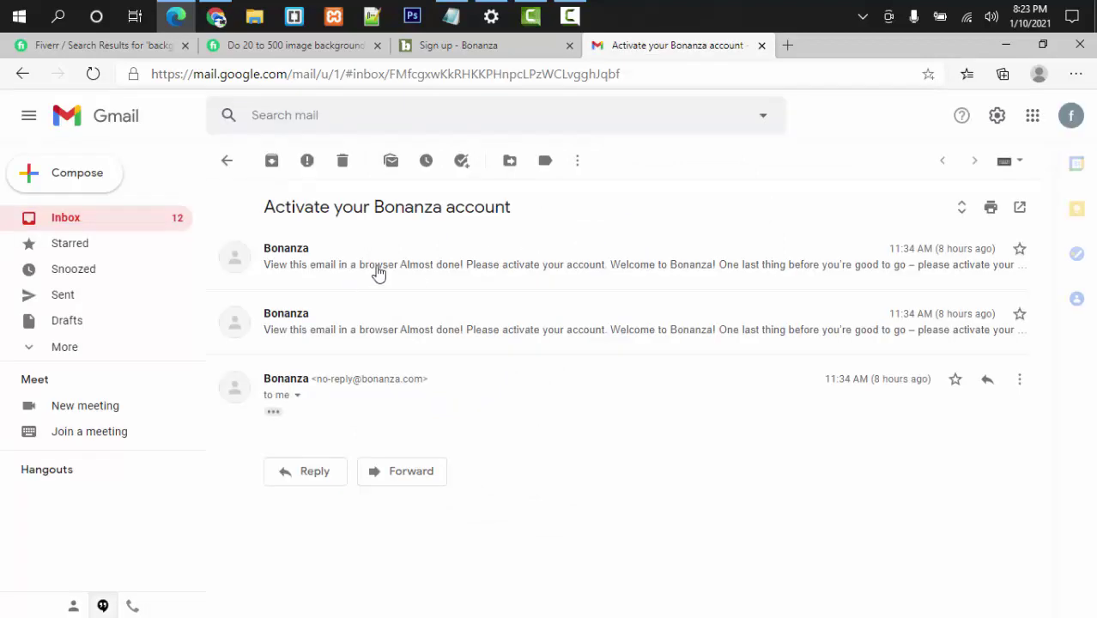
Read the Bonanza activation email's Activate link, then return to Bonanza's log-in form
click(457, 268)
scroll(532, 352, down, 2)
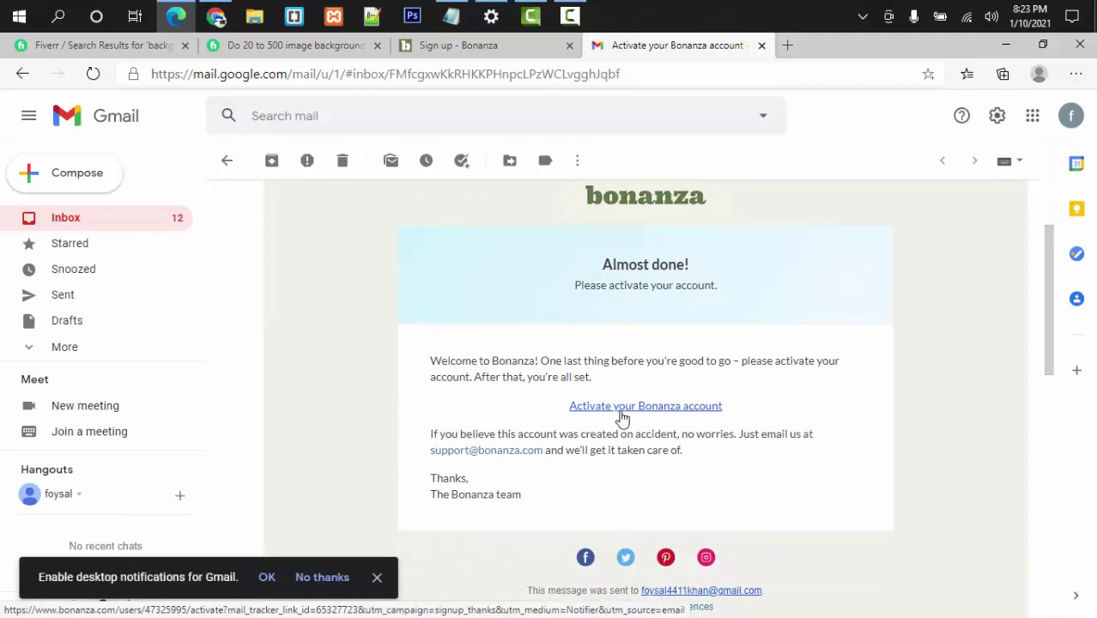
click(441, 47)
scroll(379, 286, up, 2)
click(436, 212)
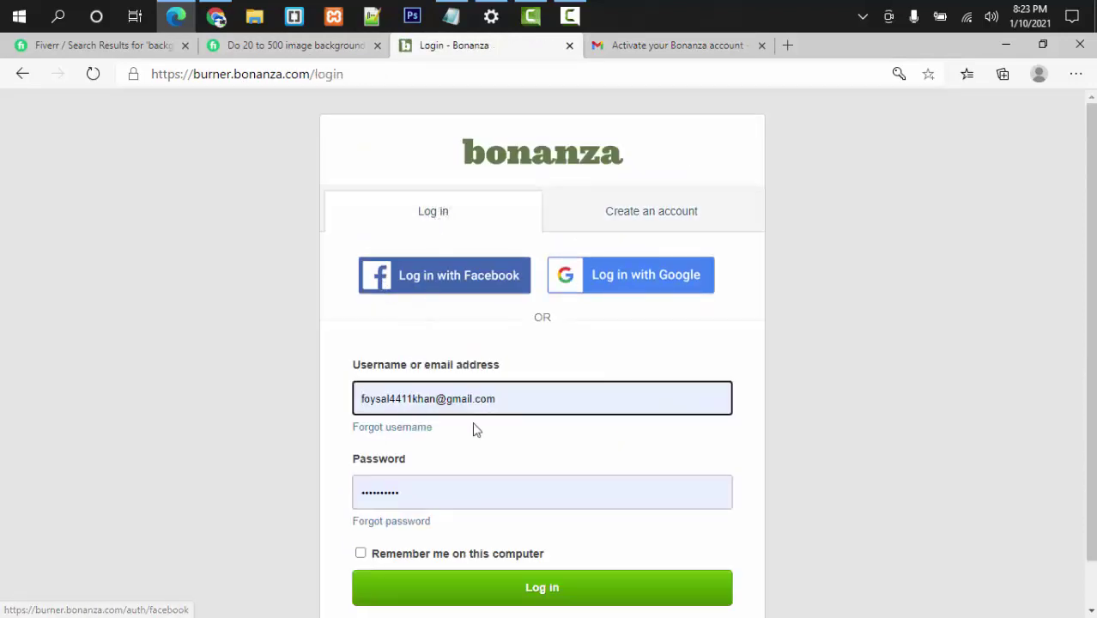
Log in with the prefilled e-mail and password and scroll to the Try it! upload box
drag(532, 397, 347, 389)
click(509, 382)
scroll(481, 395, down, 1)
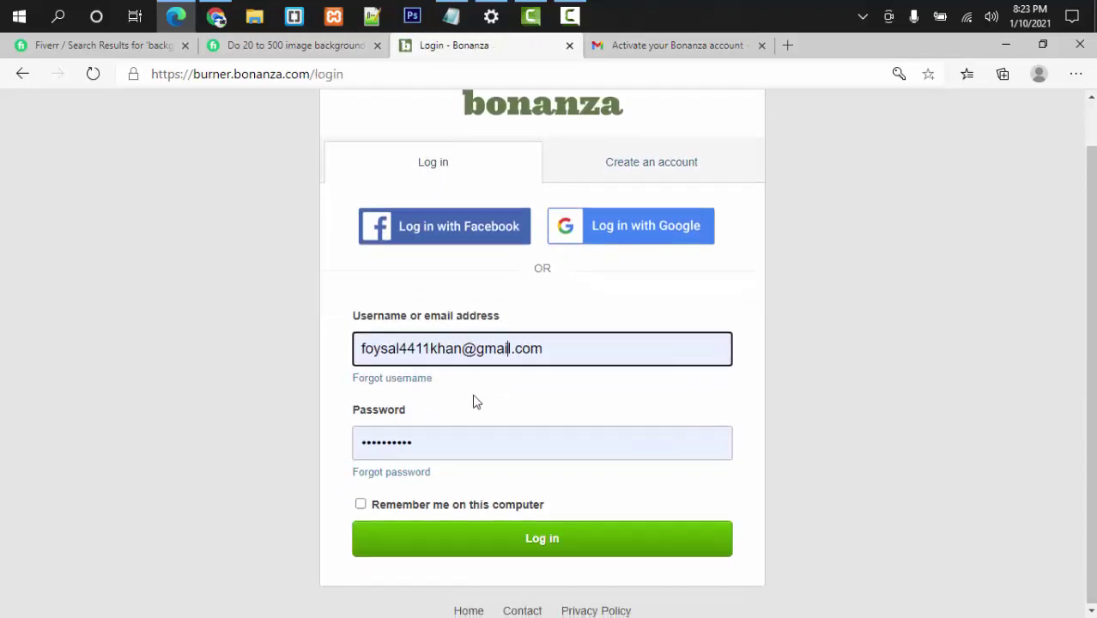
drag(446, 443, 336, 454)
click(346, 415)
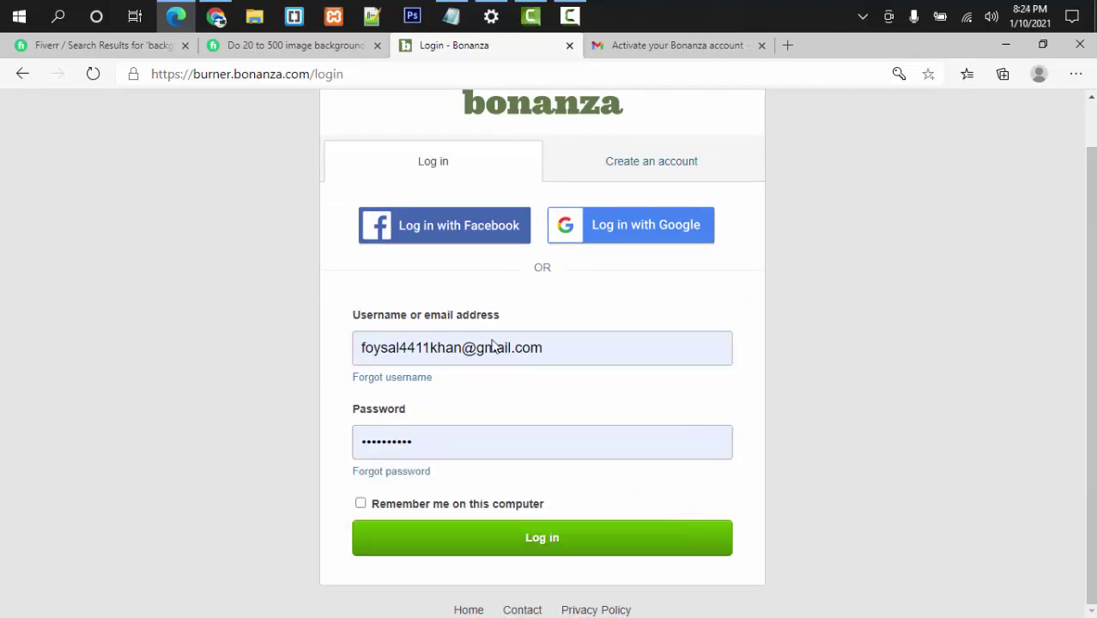
click(513, 541)
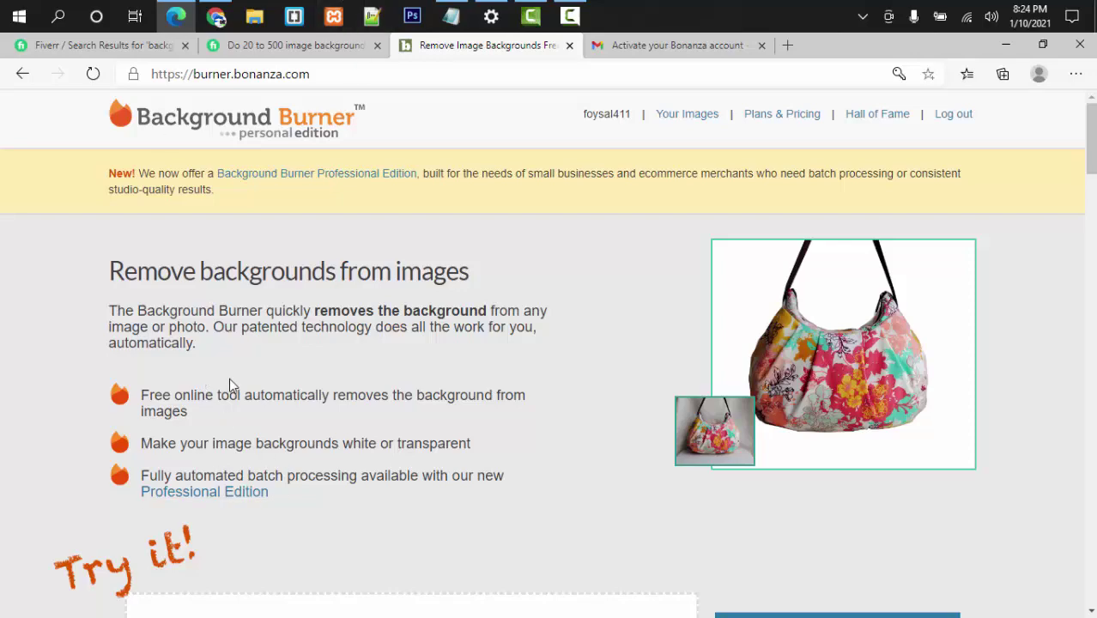
scroll(229, 385, down, 5)
scroll(230, 385, up, 2)
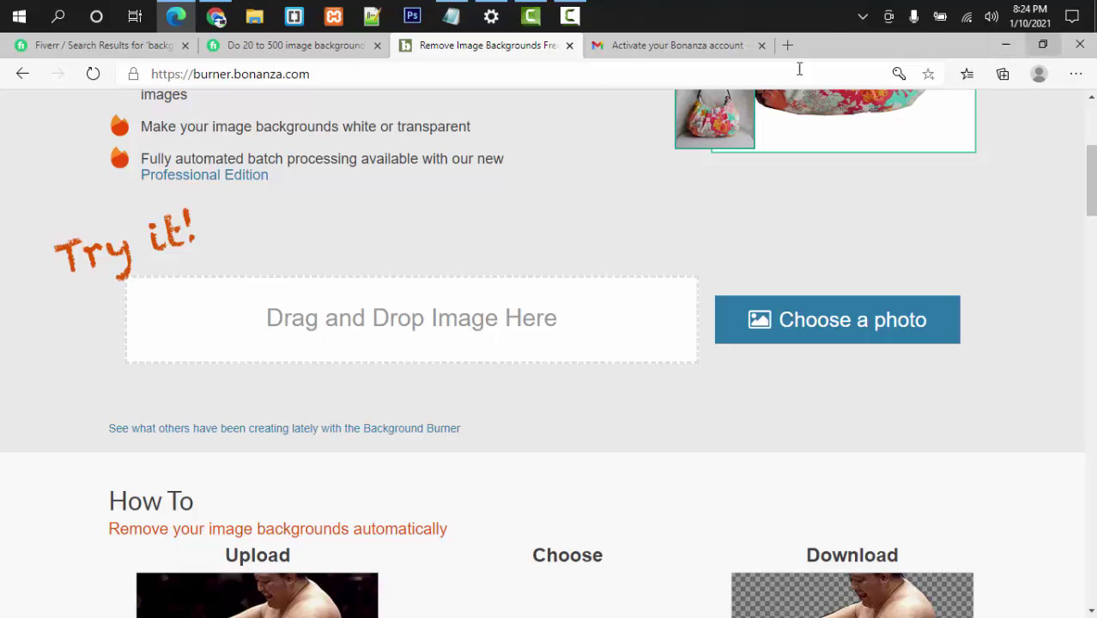
Close the Gmail tab and duplicate the Background Burner tab into extra copies
click(631, 48)
key(ctrl+w)
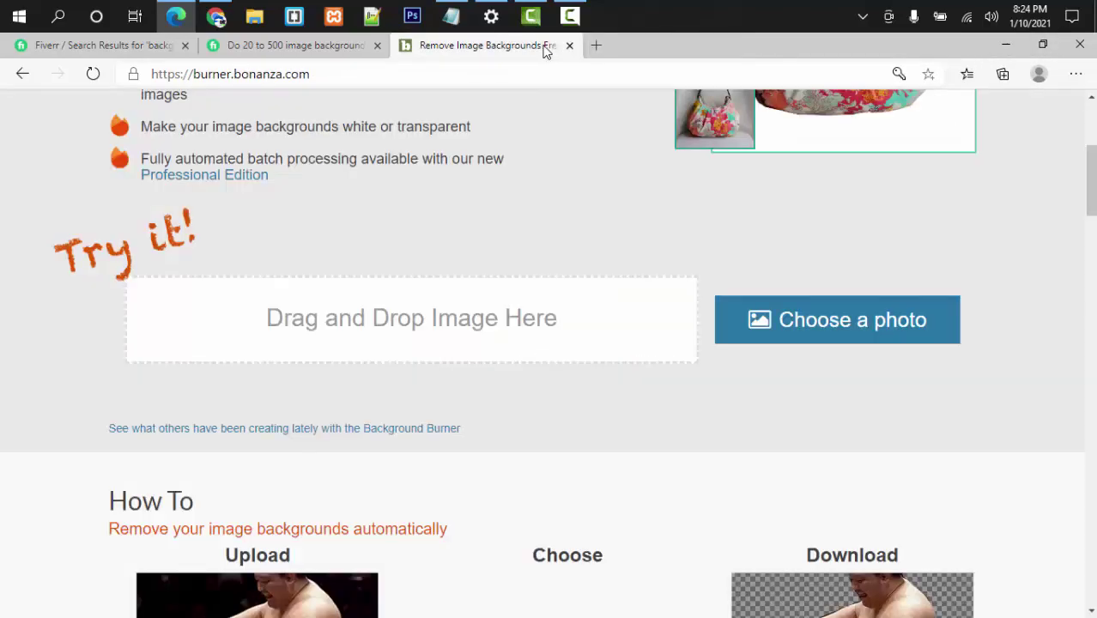
right_click(521, 46)
key(Escape)
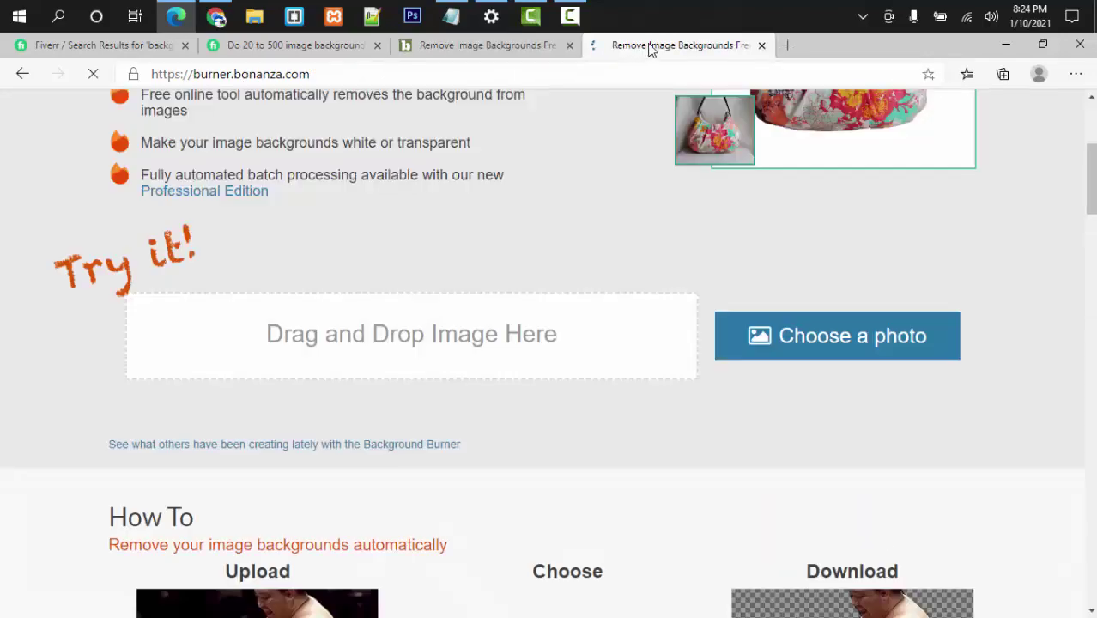
right_click(649, 45)
click(706, 125)
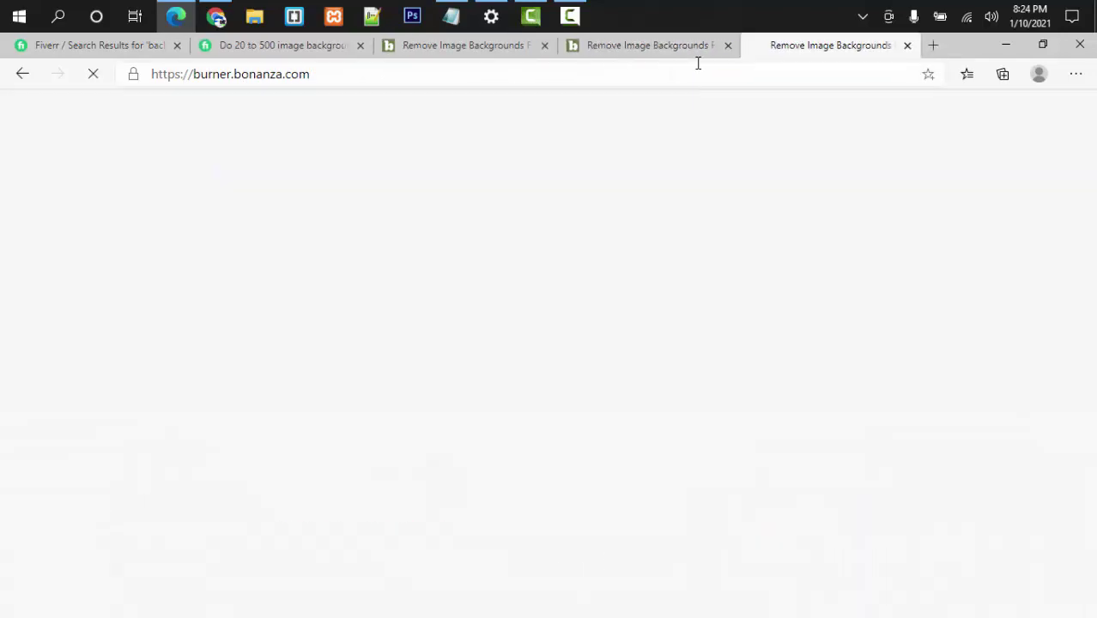
right_click(793, 44)
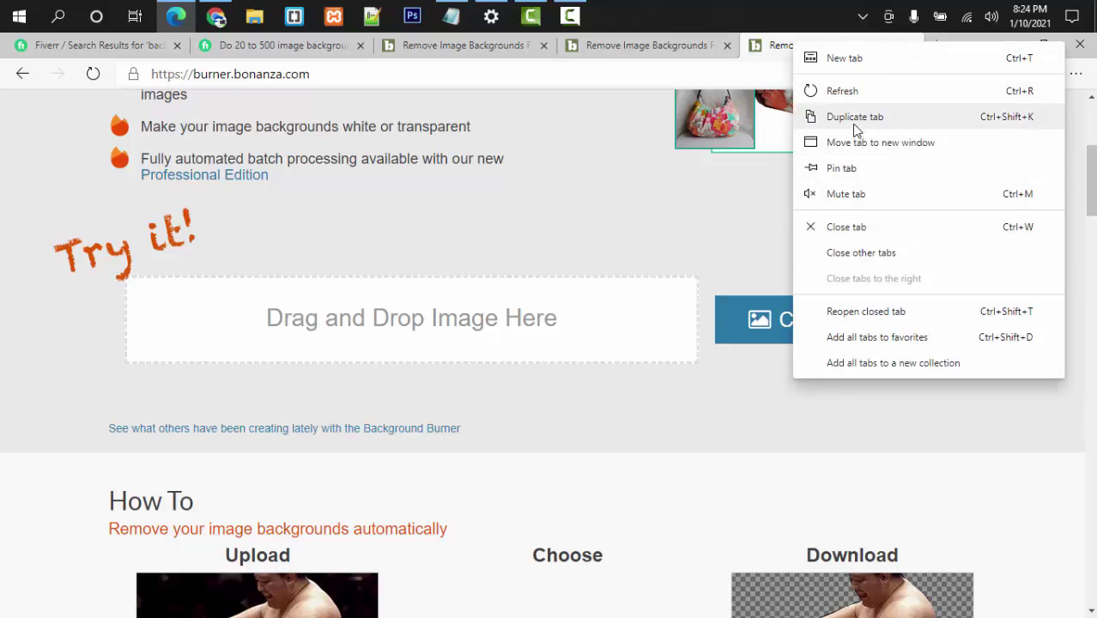
click(855, 125)
Shrink Edge to a smaller window and hide YouTube so the desktop images show
click(394, 44)
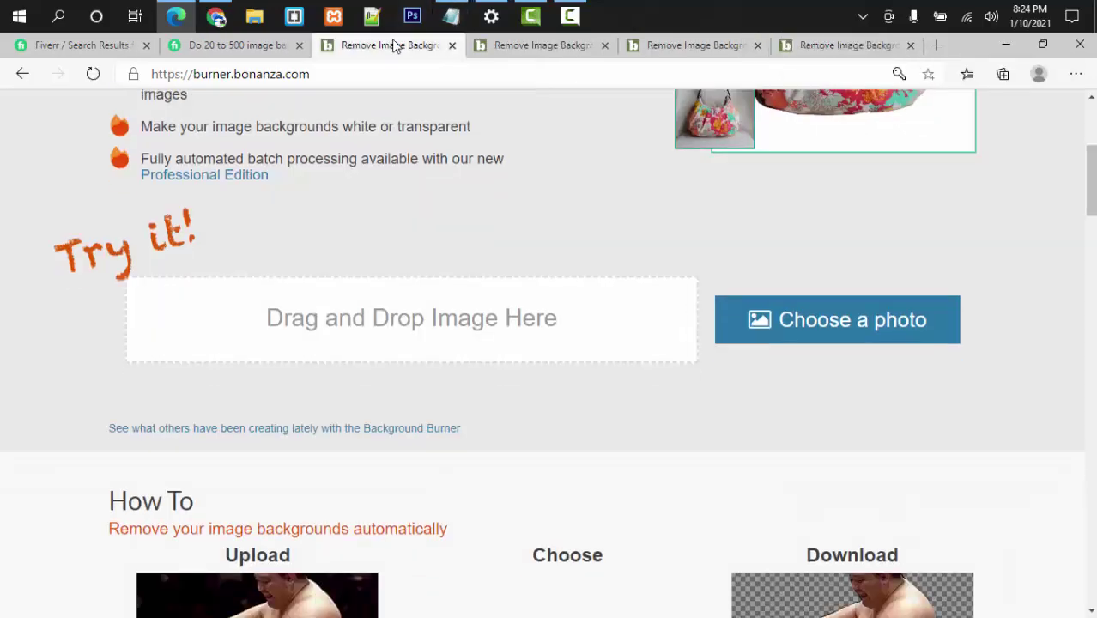
click(1042, 44)
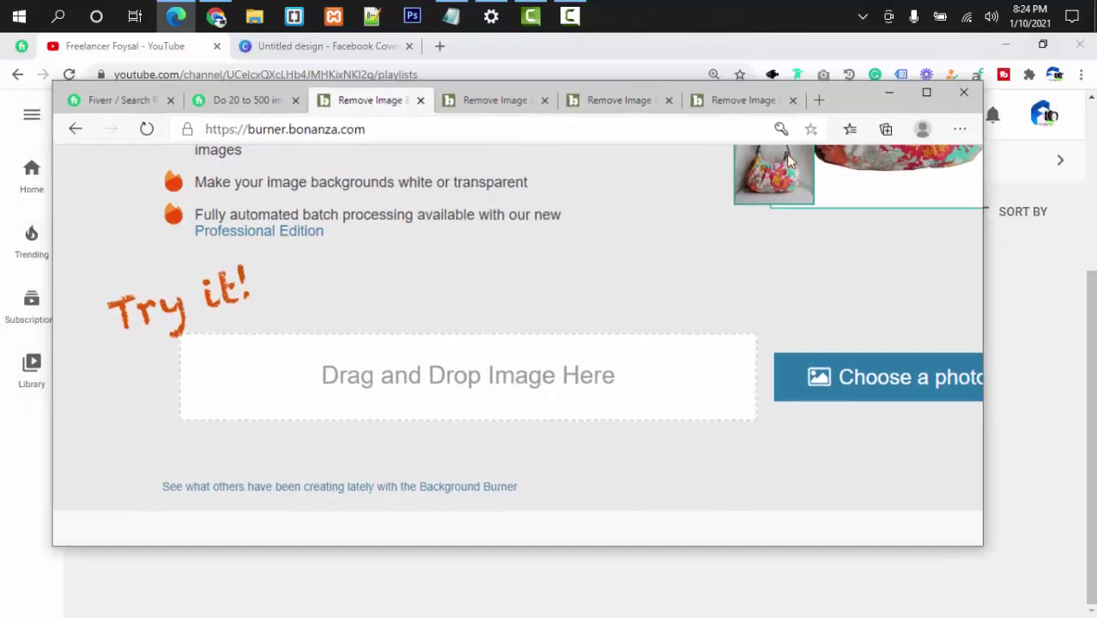
click(1006, 45)
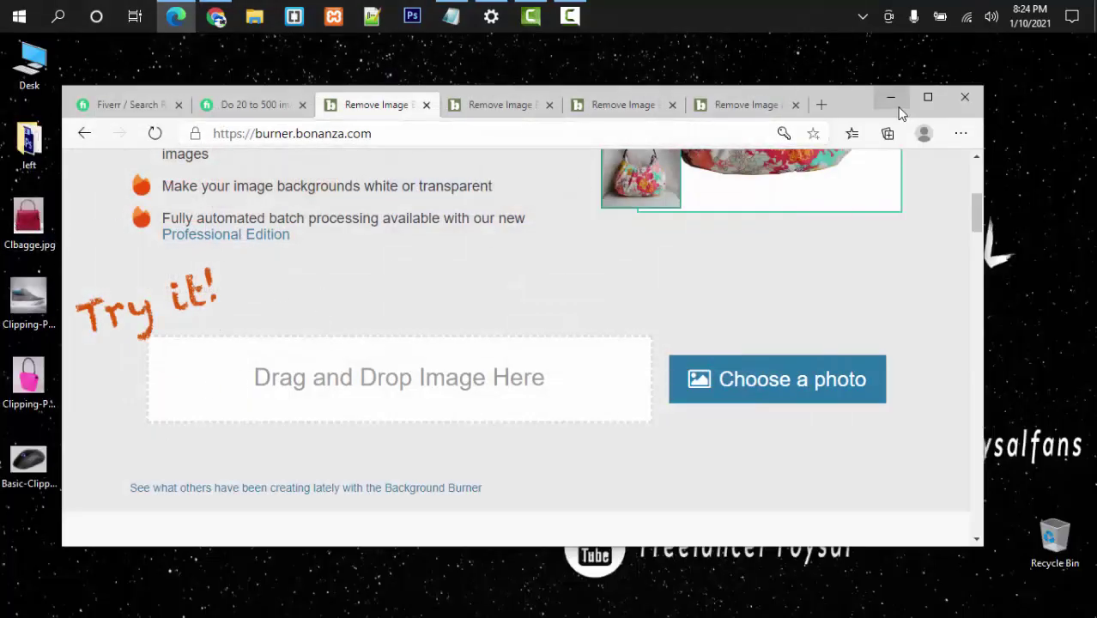
drag(925, 123, 957, 117)
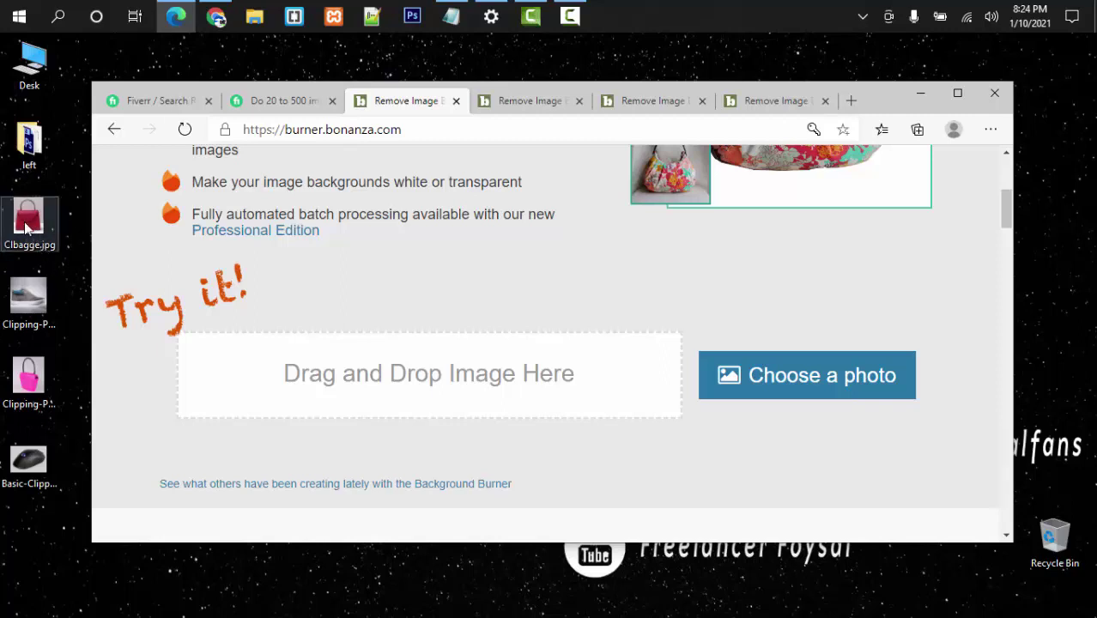
Upload Clbagge.jpg, a shoe photo, the pink handbag and Basic-Clipping_01.jpg into separate Background Burner tabs
drag(27, 225, 359, 384)
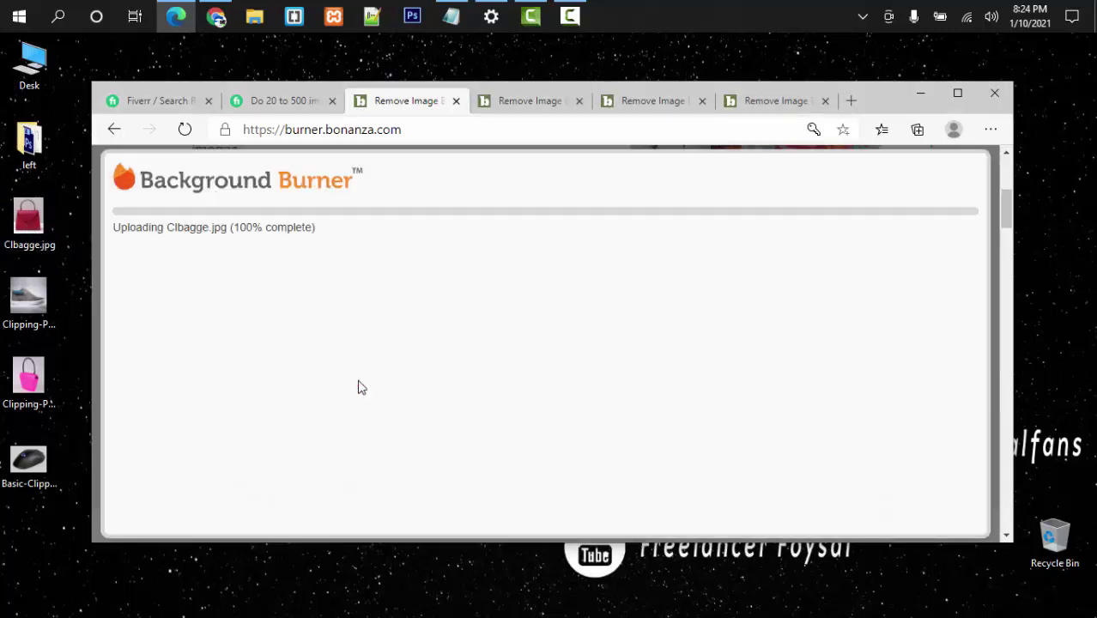
click(508, 107)
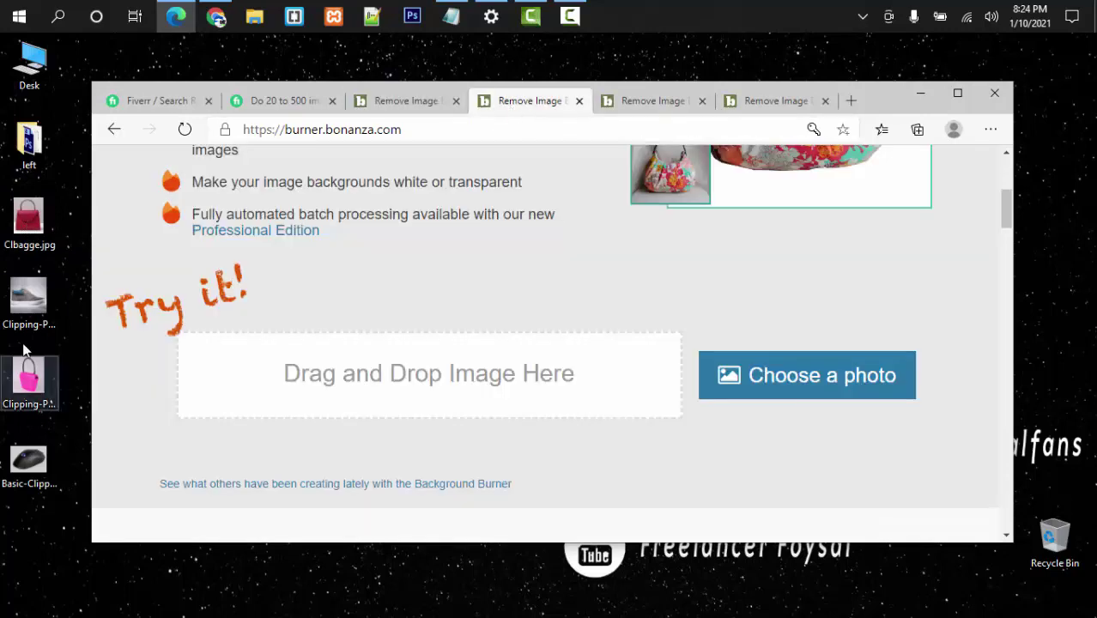
mouse_move(30, 301)
mouse_down()
mouse_move(124, 333)
mouse_move(409, 385)
mouse_up()
click(621, 107)
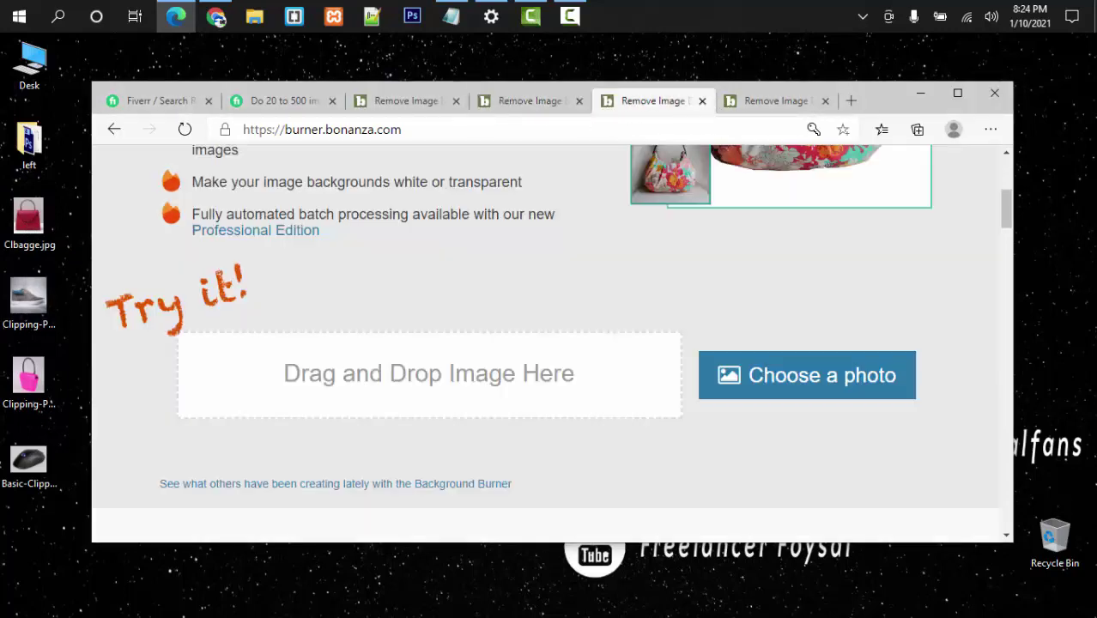
drag(26, 391, 348, 365)
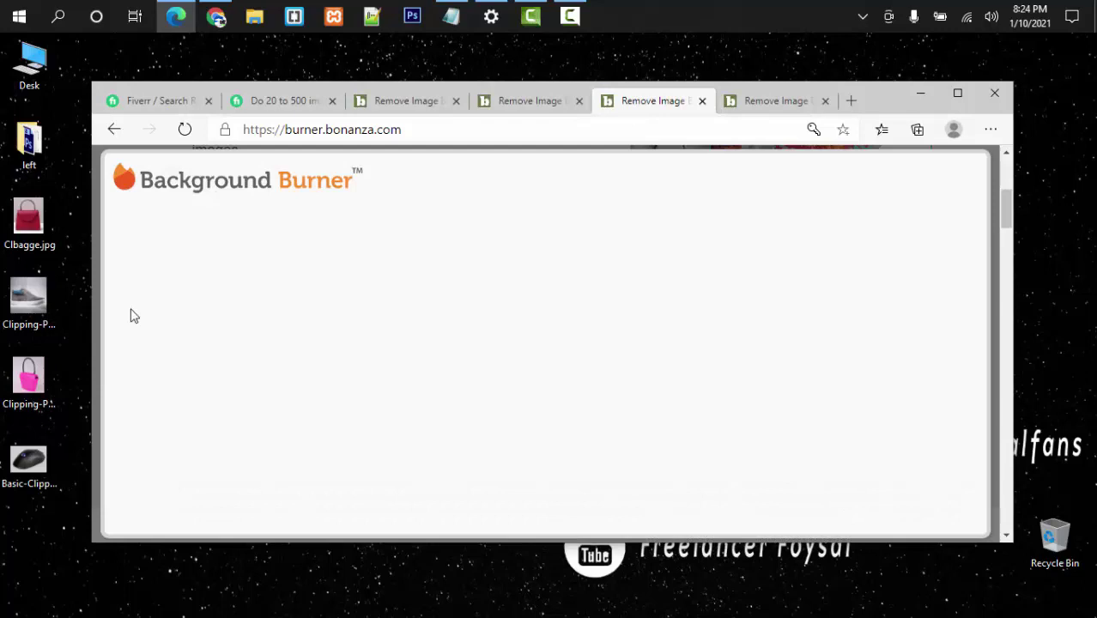
click(761, 103)
drag(28, 461, 378, 382)
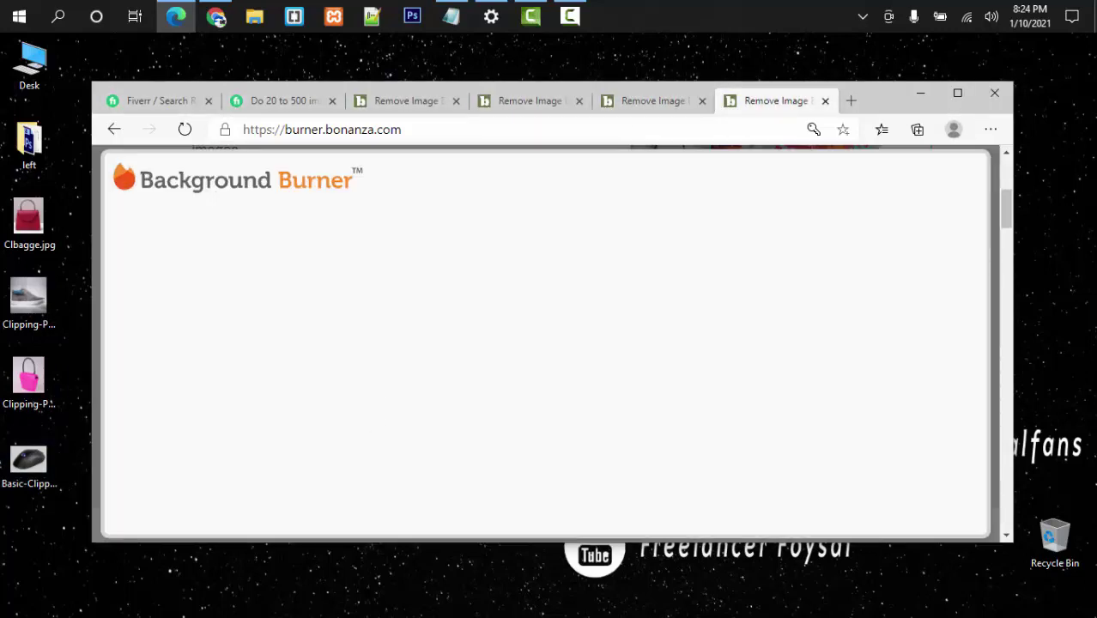
click(957, 93)
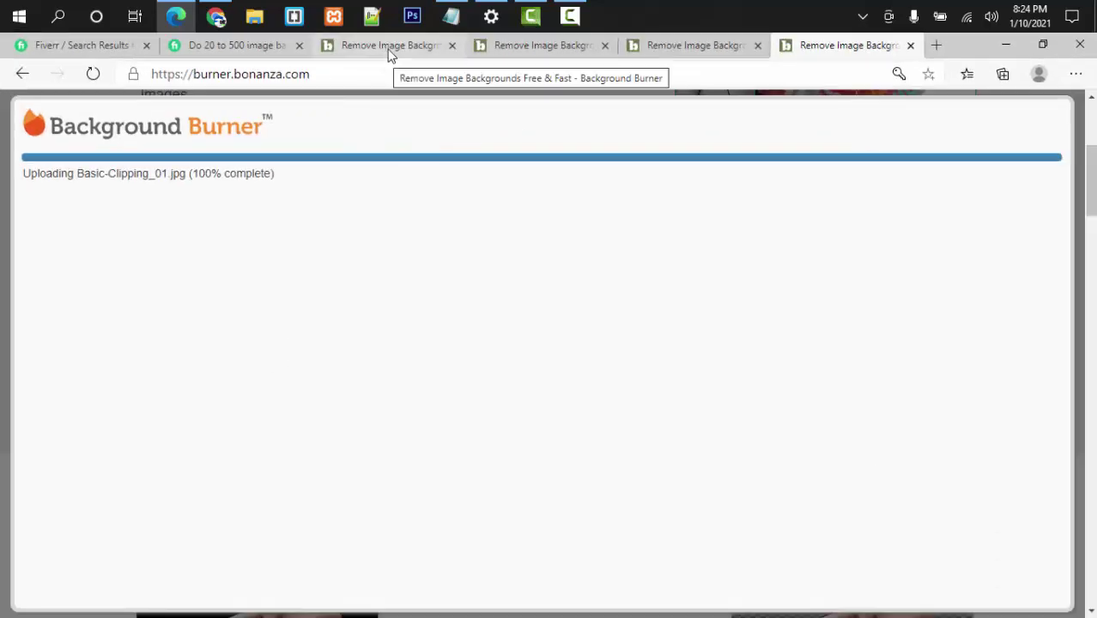
click(386, 47)
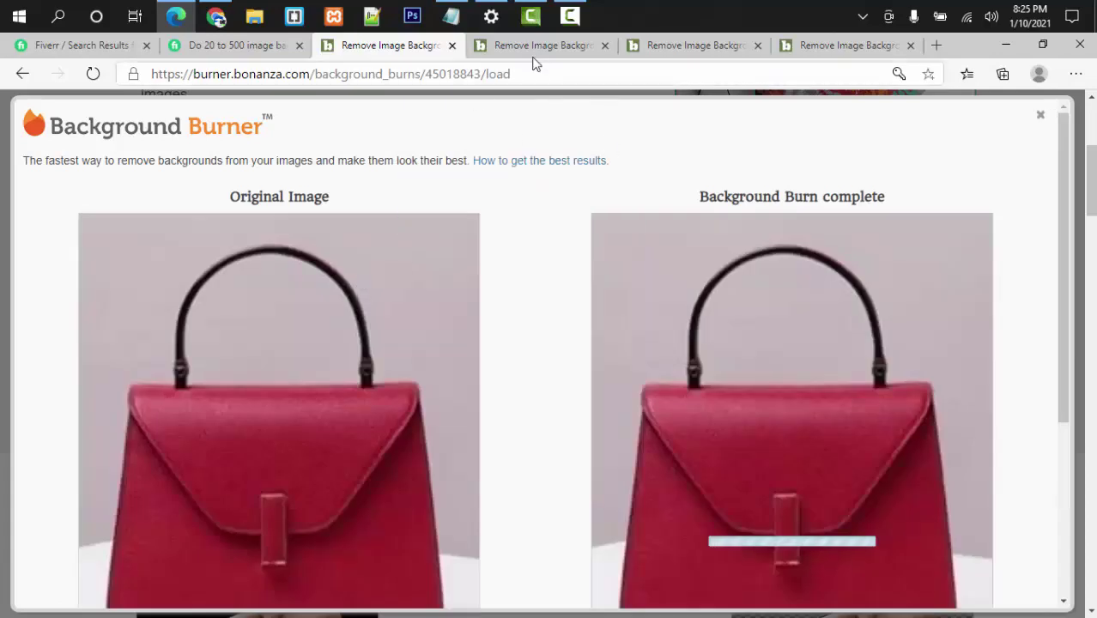
Check the burn results for the shoe, pink bag, mouse and red handbag, ending on the shoe's thumbnails
click(536, 47)
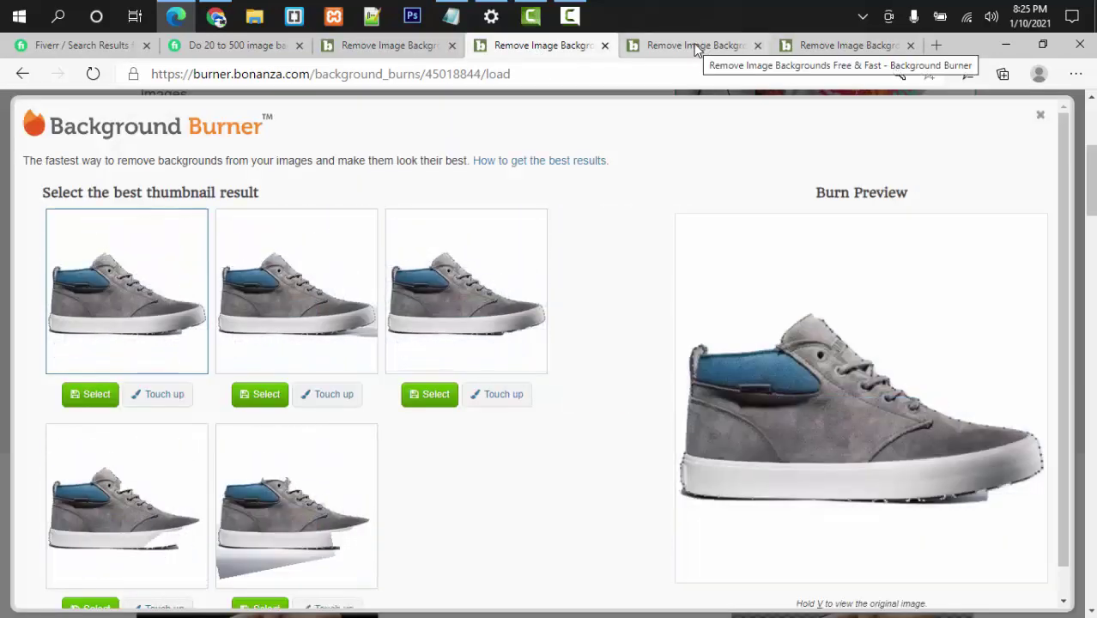
click(695, 47)
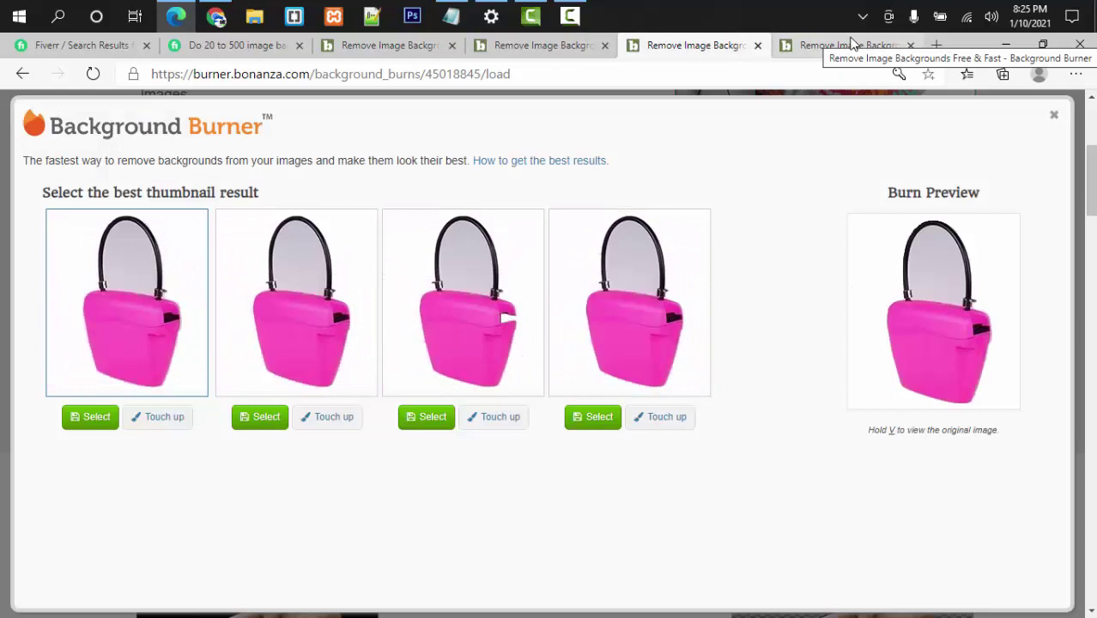
click(844, 47)
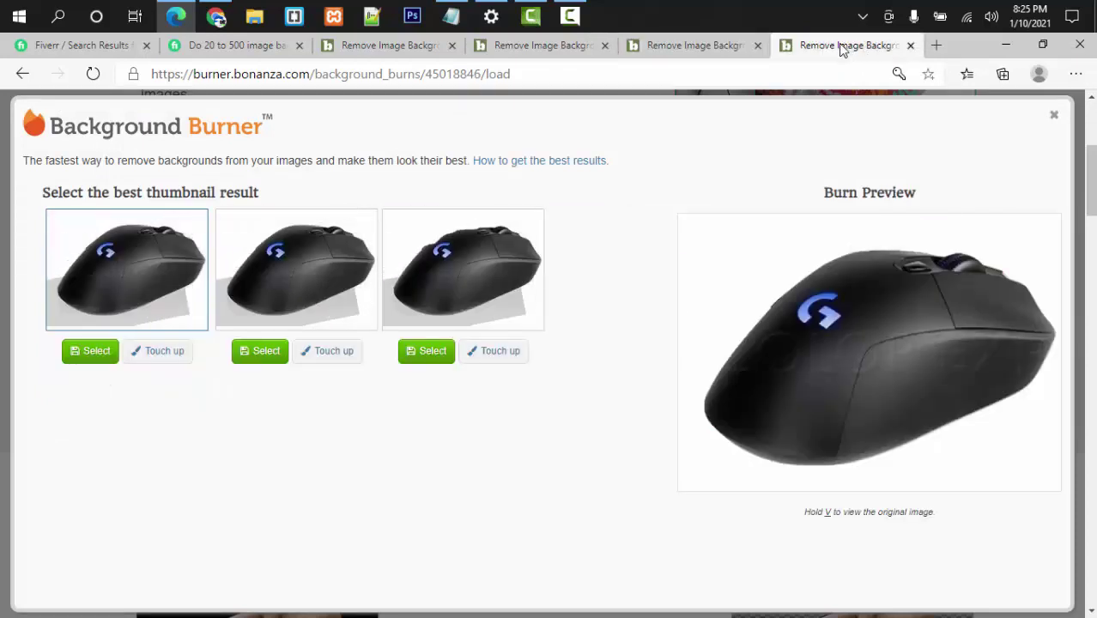
click(390, 48)
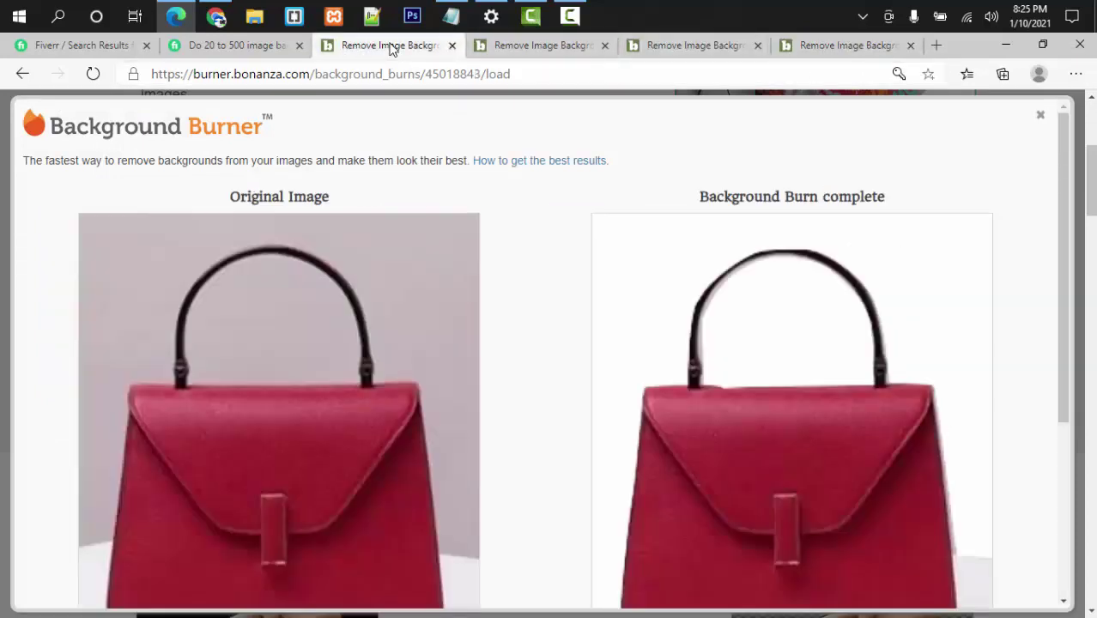
scroll(259, 345, down, 3)
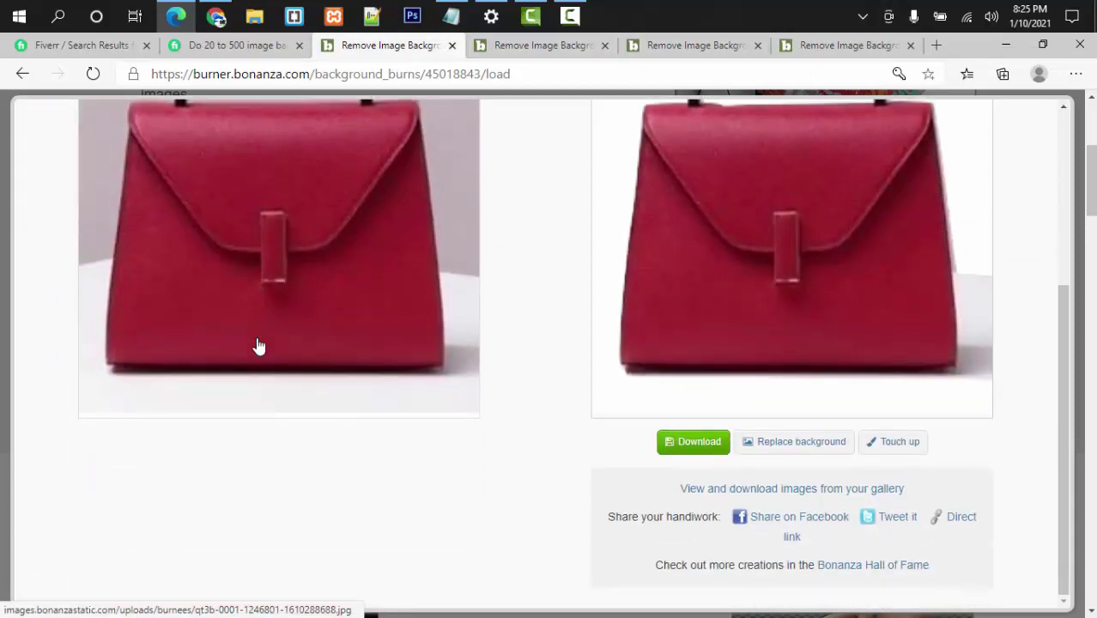
scroll(479, 357, up, 1)
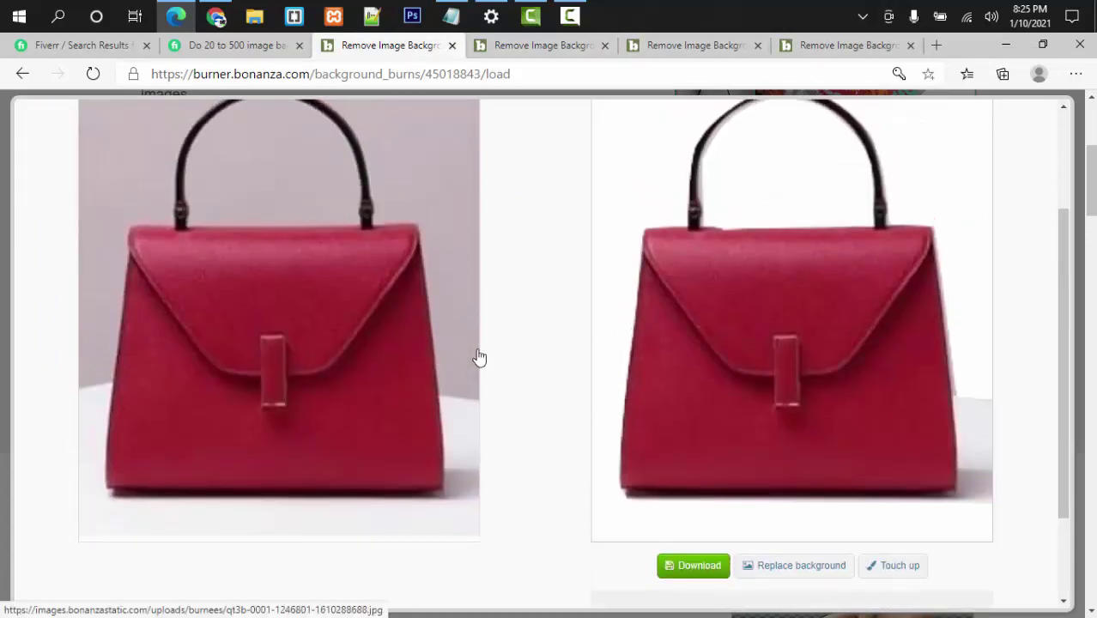
scroll(479, 357, up, 1)
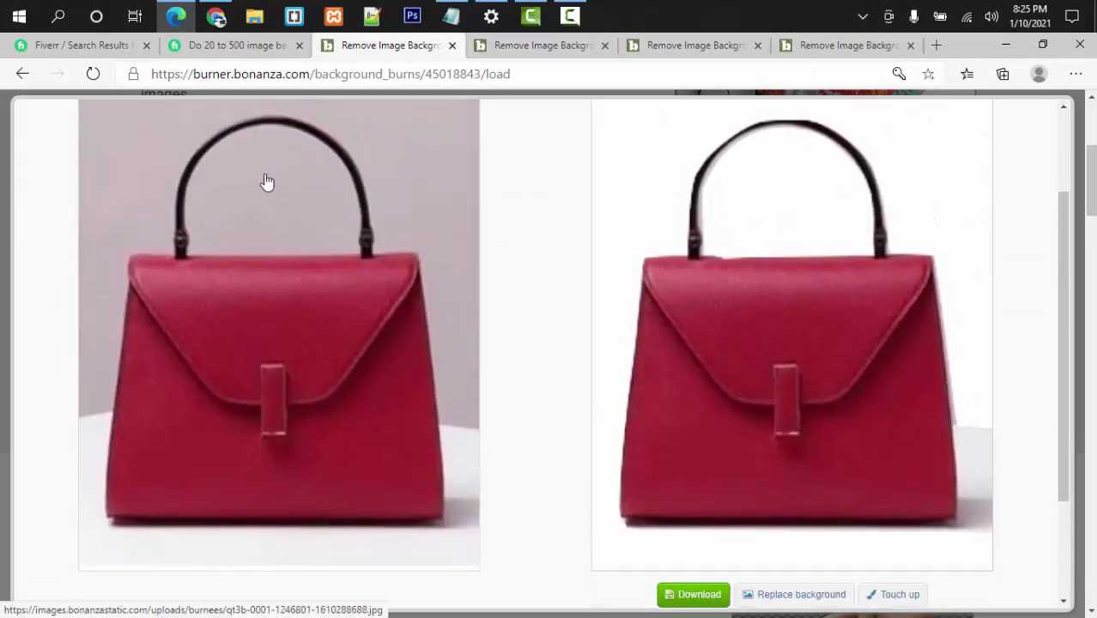
scroll(136, 284, up, 1)
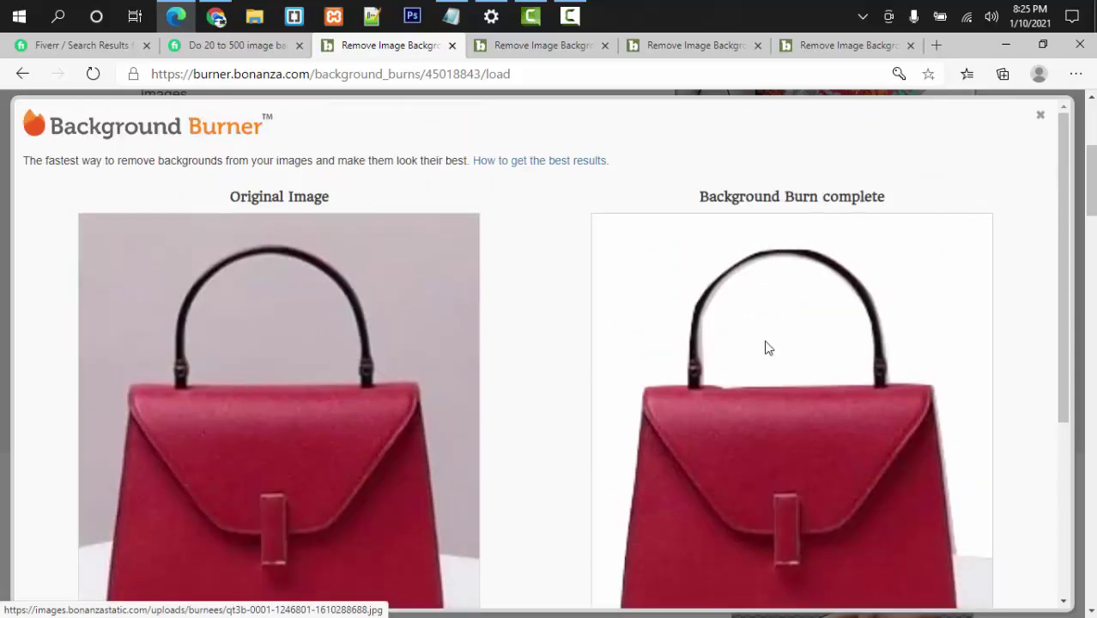
scroll(766, 347, down, 1)
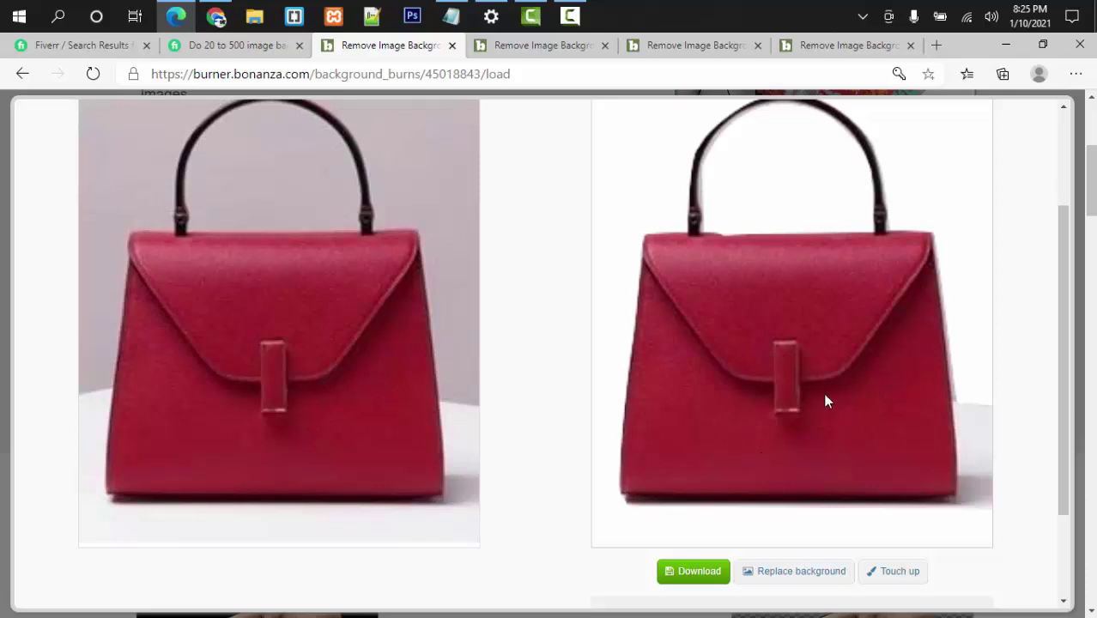
scroll(826, 400, up, 3)
click(511, 45)
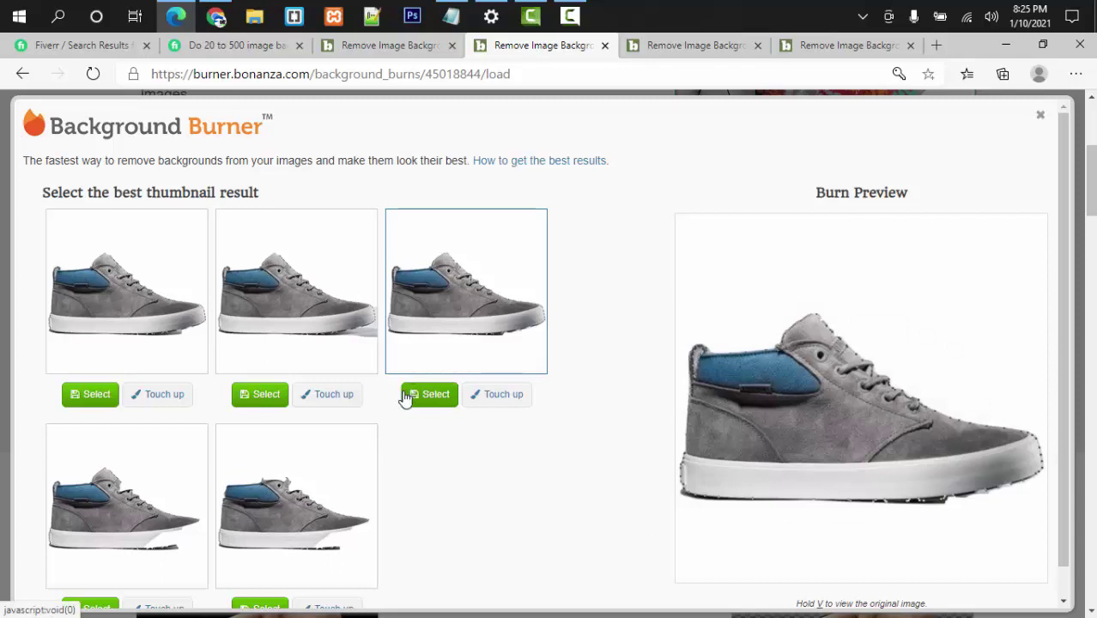
Open the touch-up editor on the third pink handbag burn result
click(699, 51)
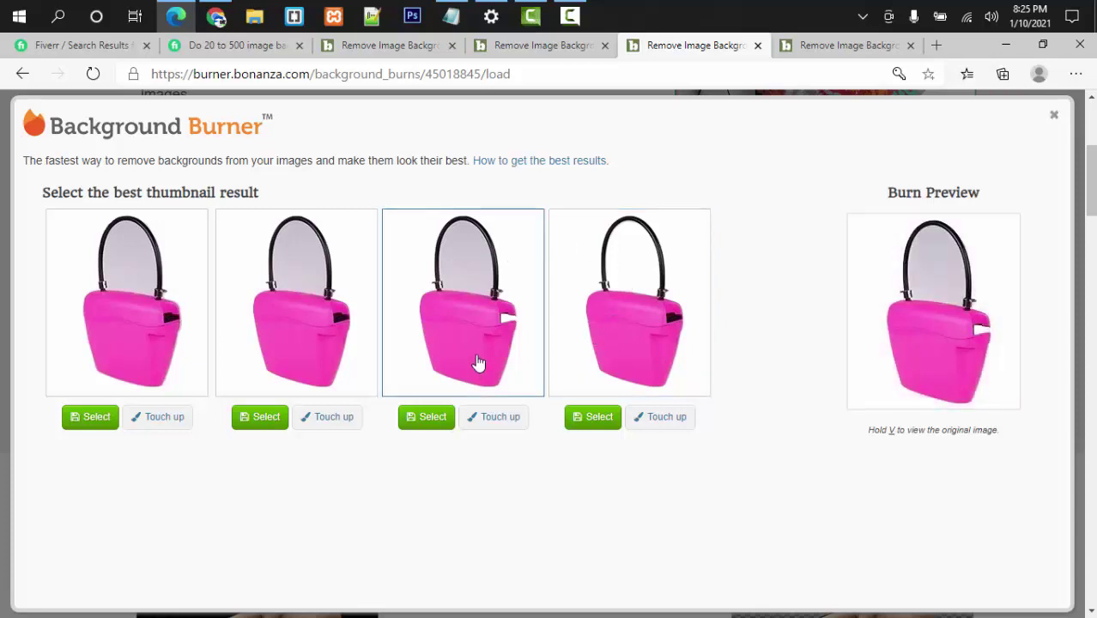
click(502, 427)
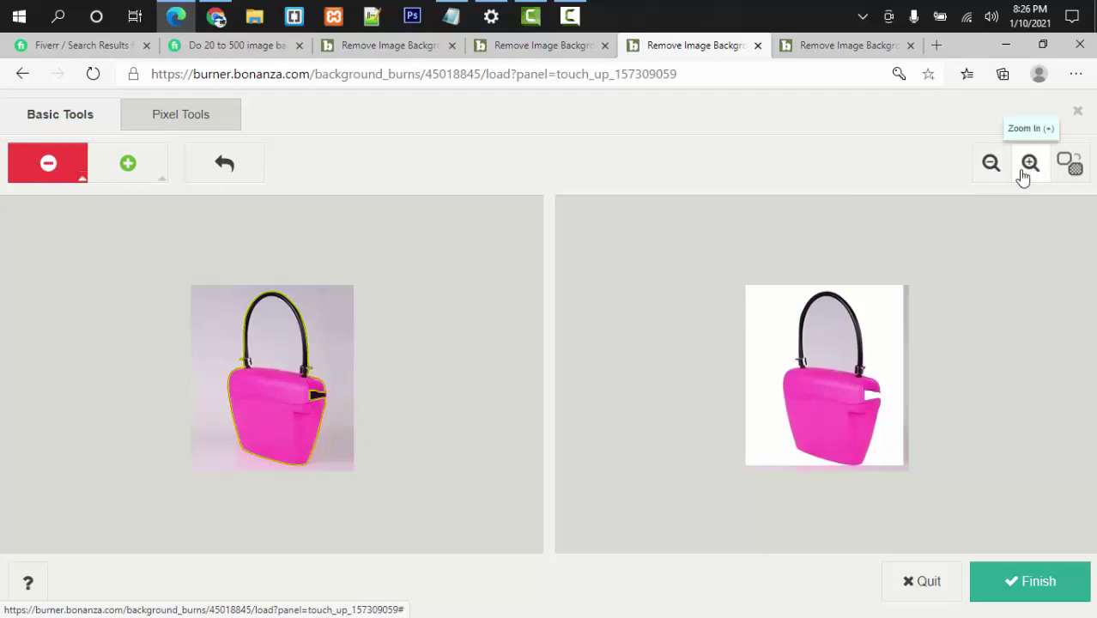
Zoom into the bag previews and paint the grey inside the handle with the red Mark Background brush
click(1023, 176)
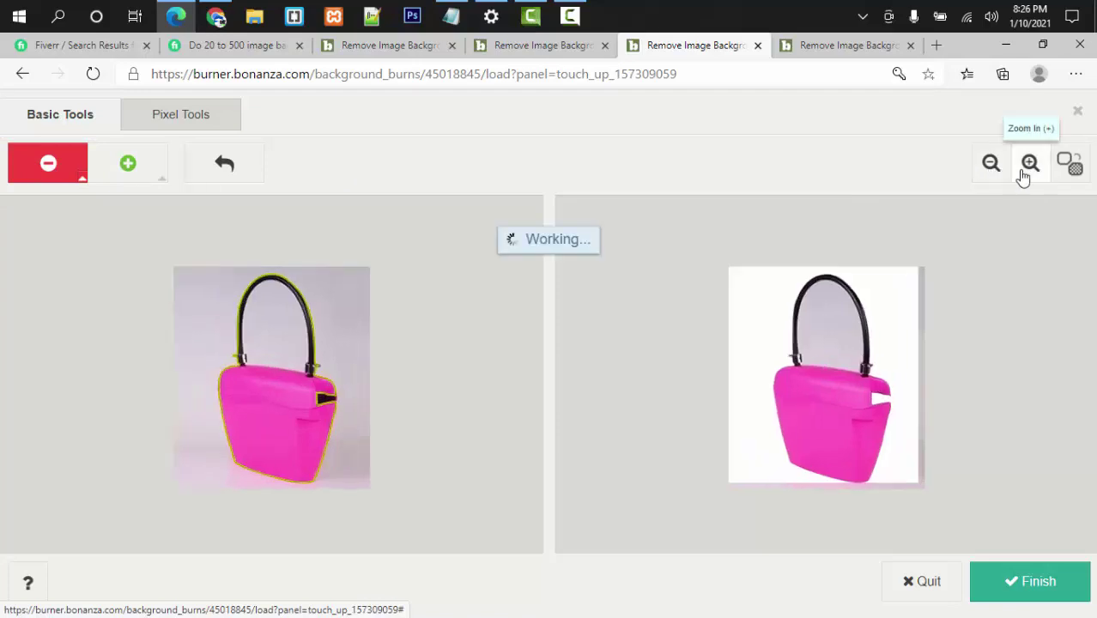
click(1023, 176)
click(989, 176)
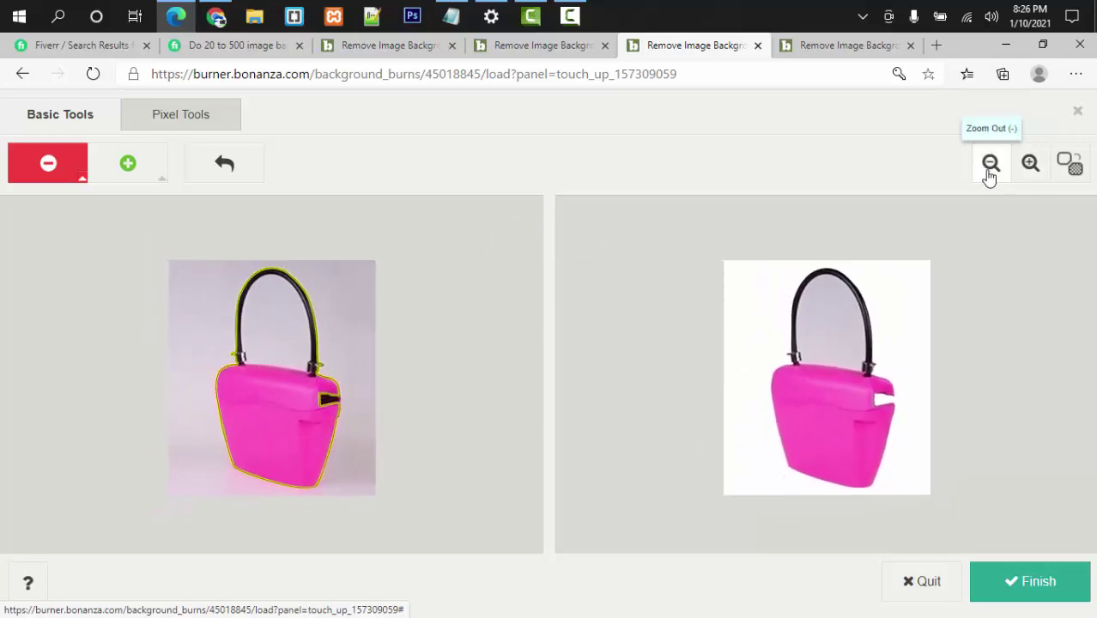
click(127, 163)
click(57, 170)
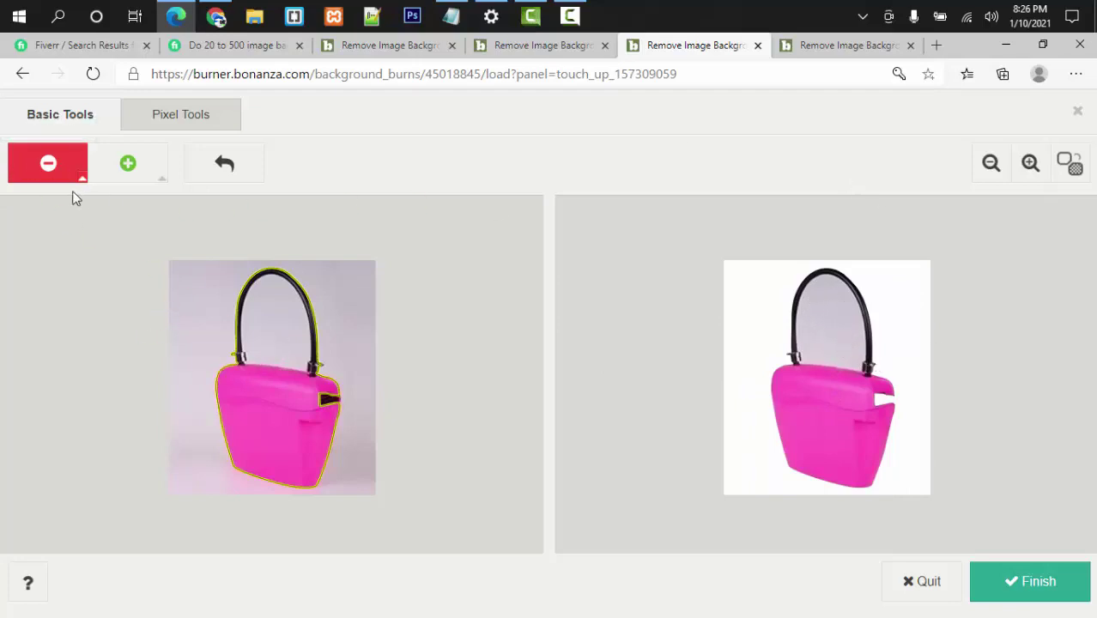
click(1029, 164)
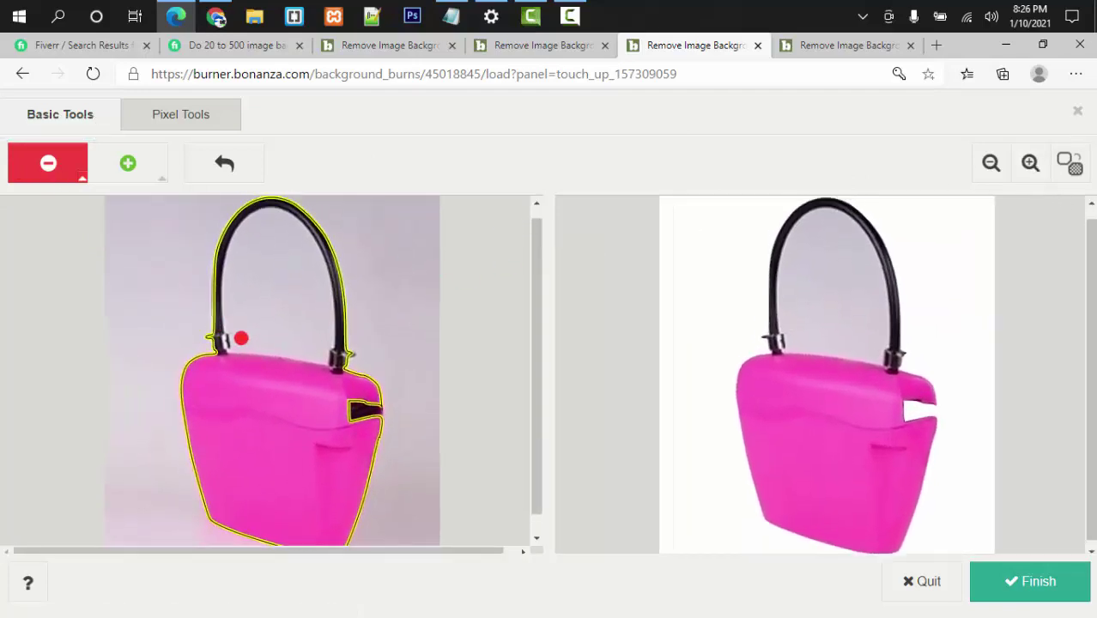
mouse_move(241, 338)
mouse_down()
mouse_move(262, 224)
mouse_move(322, 323)
mouse_move(305, 247)
mouse_up()
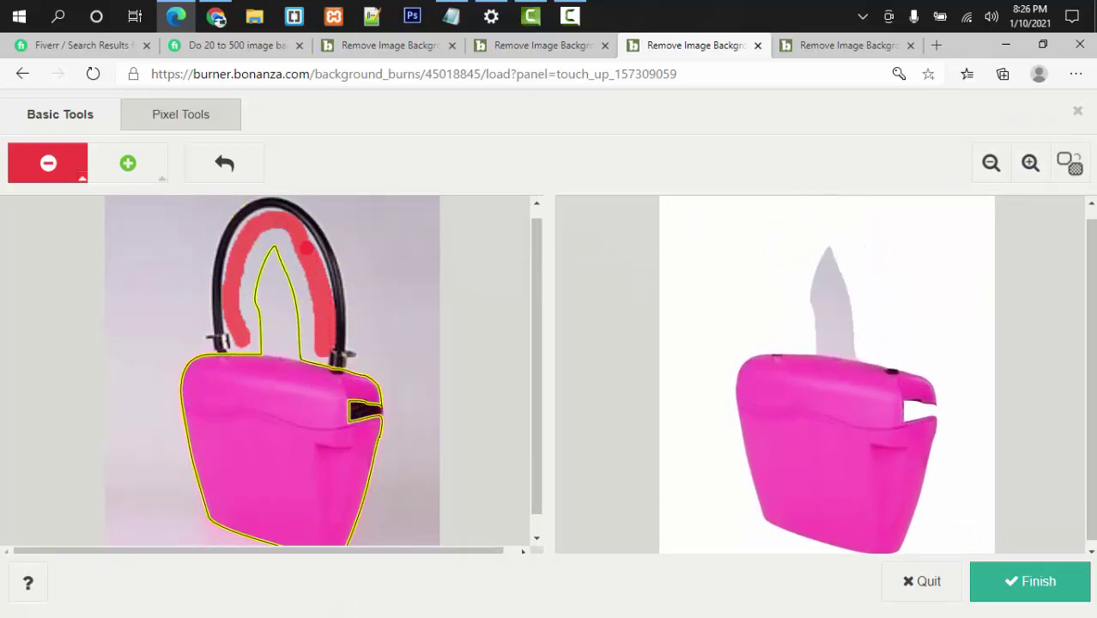
drag(286, 236, 343, 318)
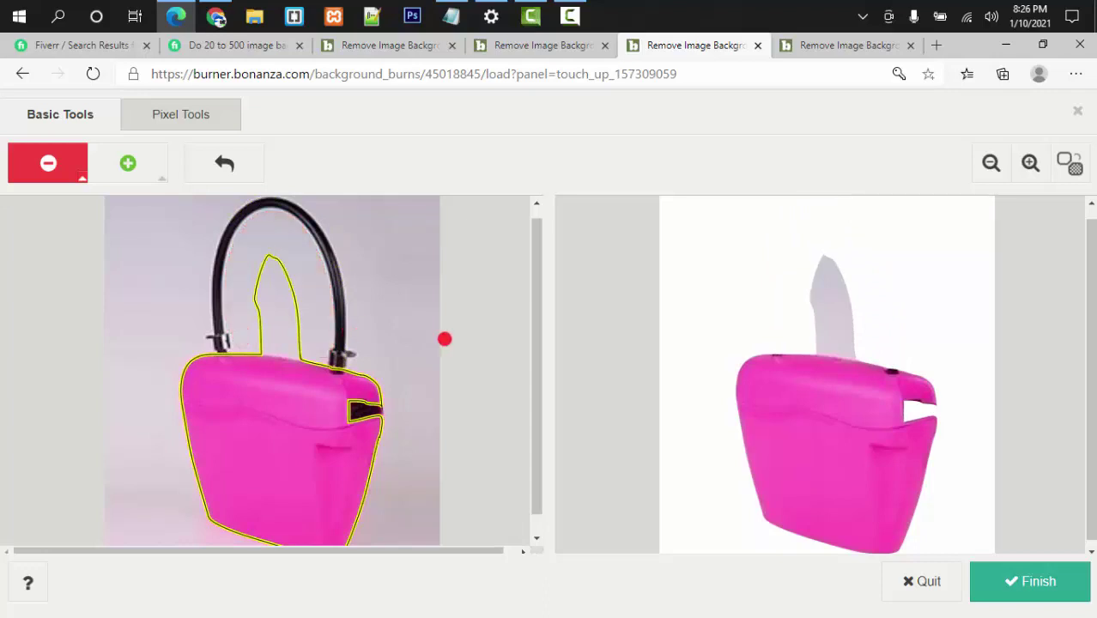
Set browser zoom to 125% and keep erasing inside the handle loop, undoing one stray stroke
key(ctrl+minus)
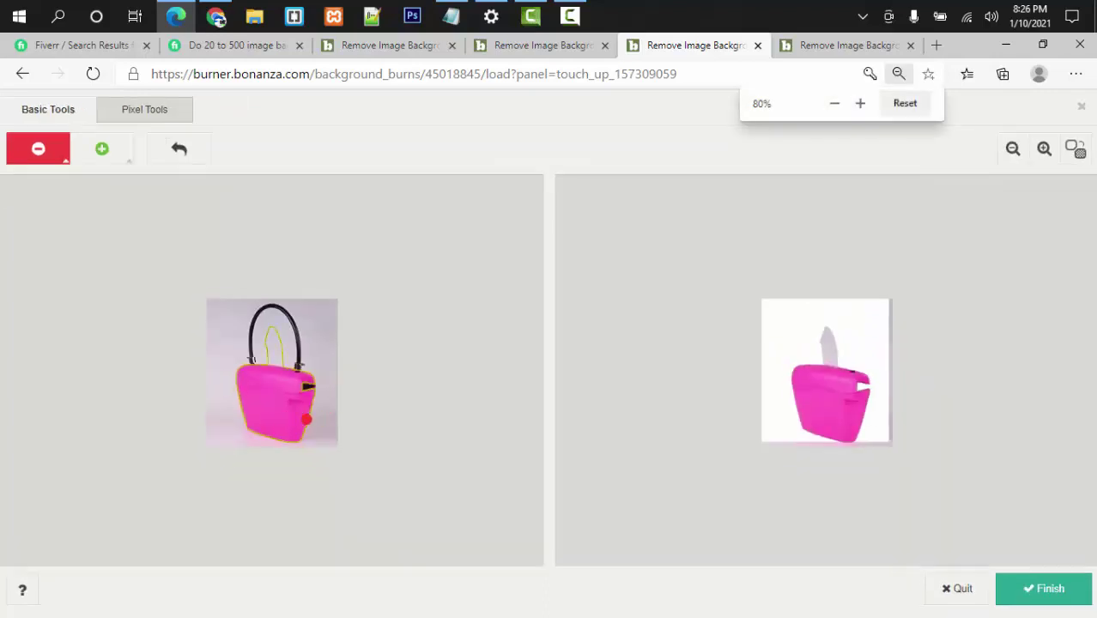
key(ctrl+plus)
key(ctrl+plus)
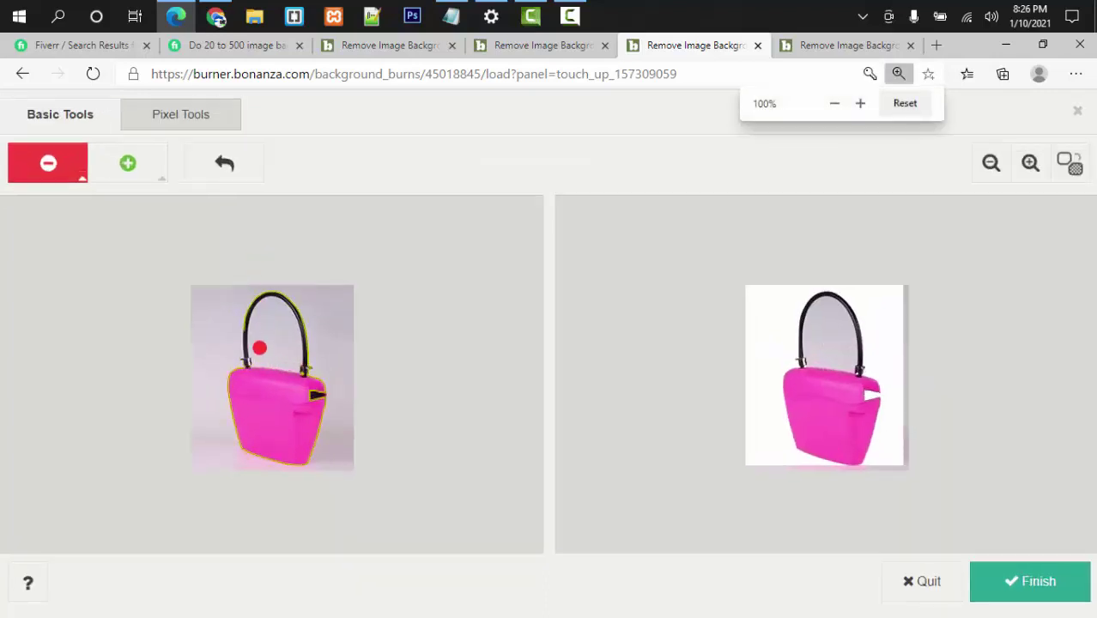
key(ctrl+plus)
key(ctrl+plus)
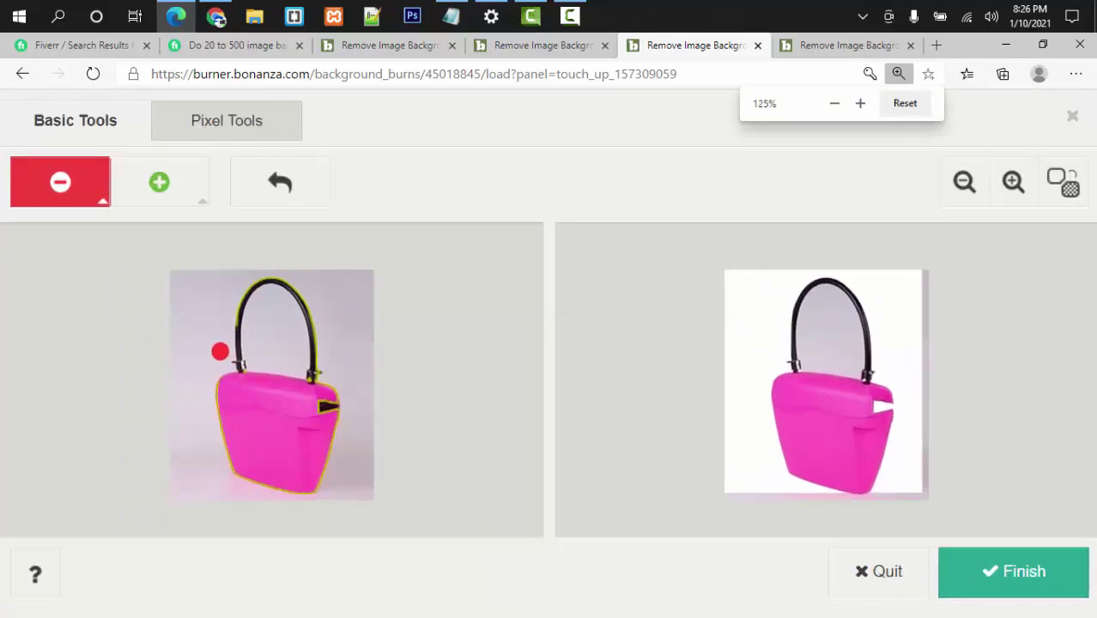
mouse_move(220, 354)
mouse_down()
mouse_move(226, 284)
mouse_move(333, 360)
mouse_up()
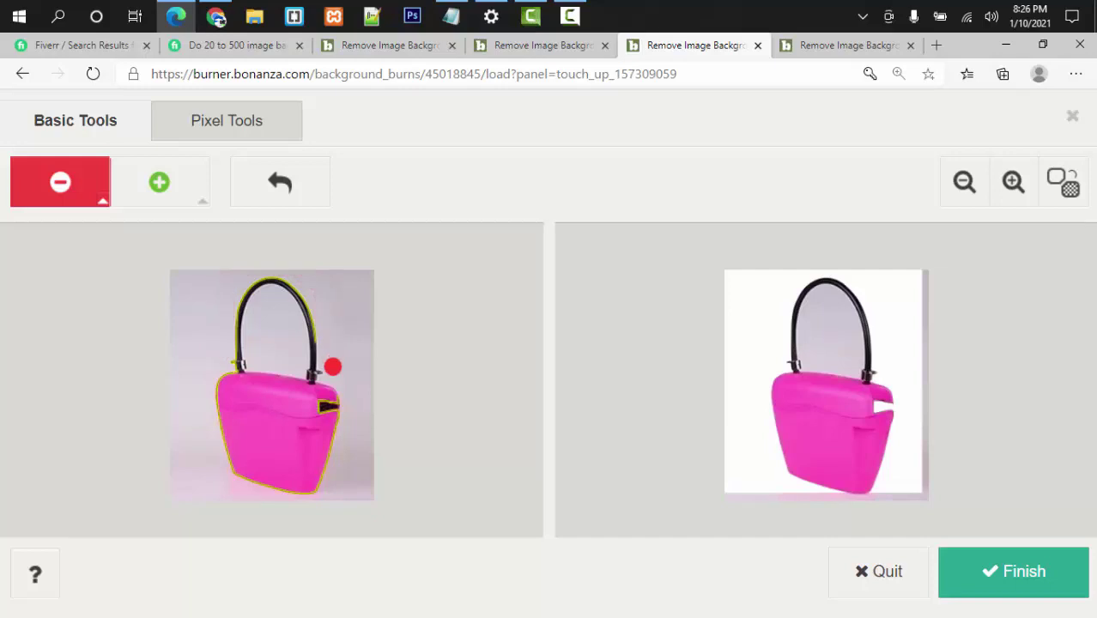
drag(256, 360, 267, 318)
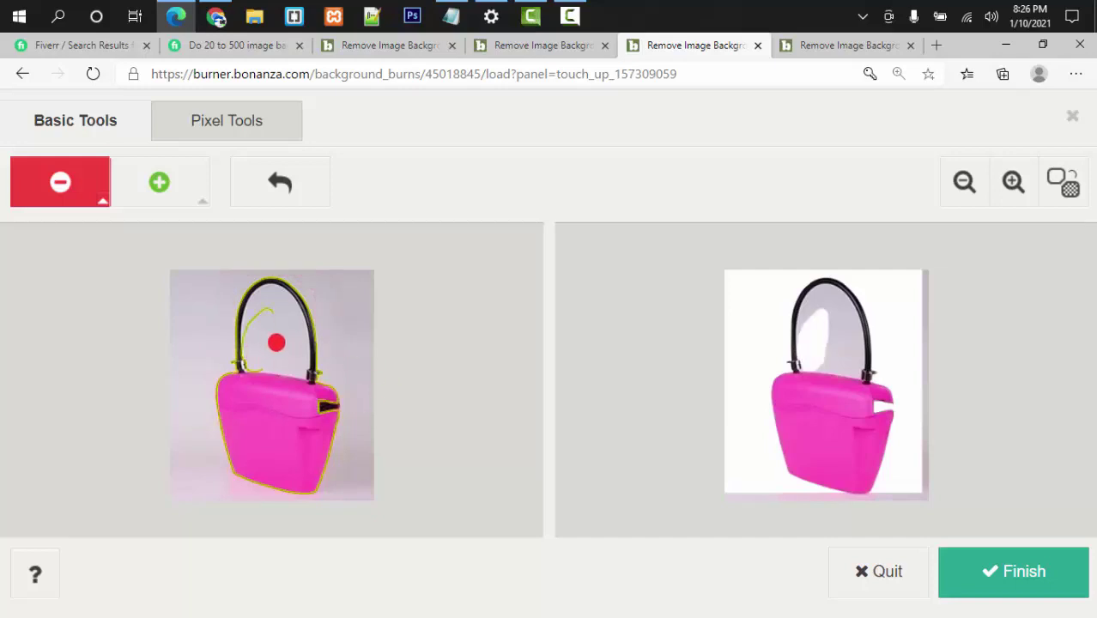
key(ctrl+plus)
key(ctrl+plus)
key(ctrl+plus)
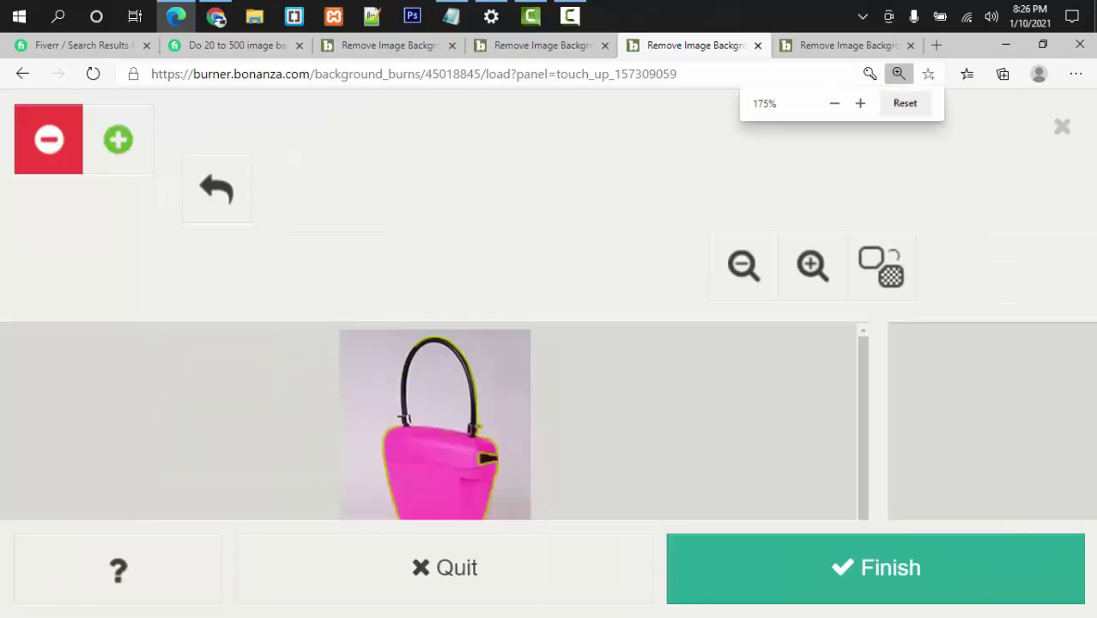
key(ctrl+minus)
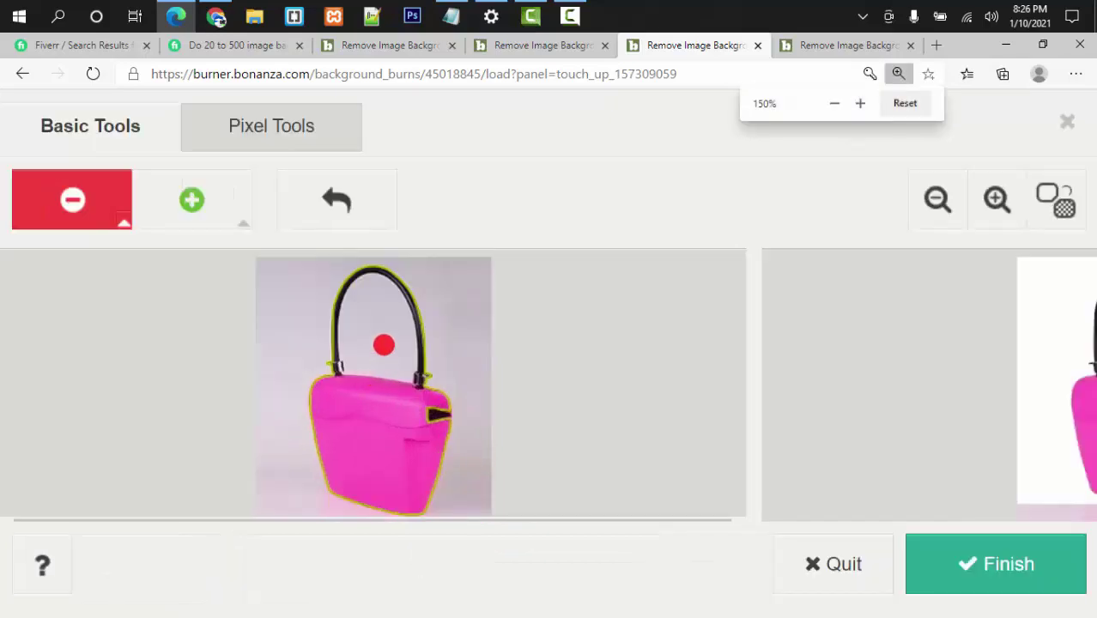
key(ctrl+minus)
mouse_move(302, 367)
mouse_down()
mouse_move(311, 305)
mouse_move(294, 352)
mouse_move(321, 300)
mouse_move(328, 313)
mouse_up()
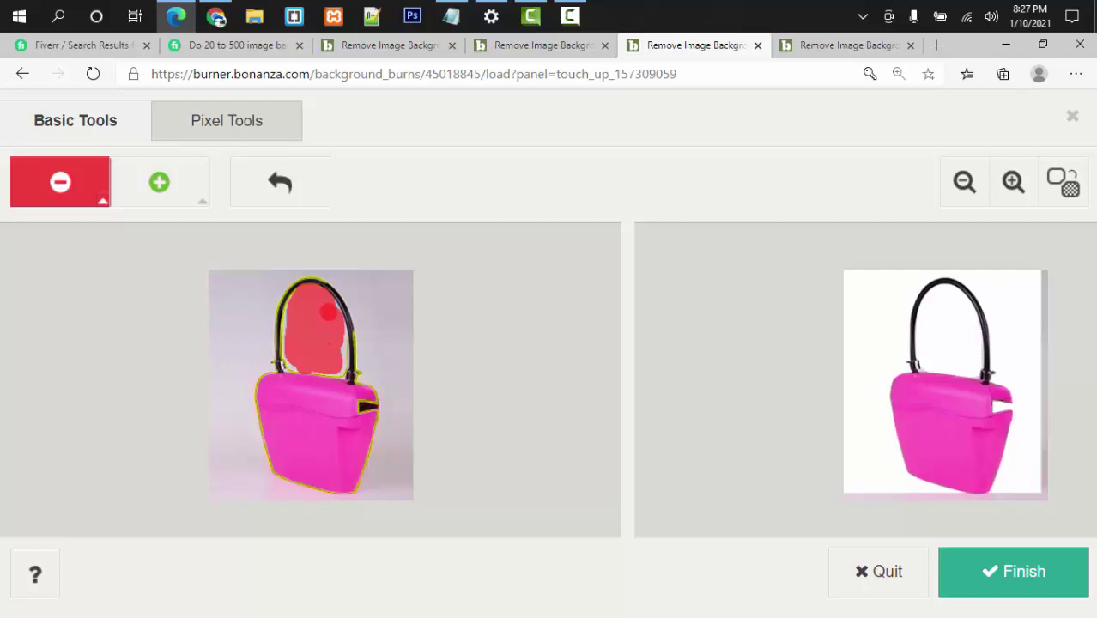
mouse_move(331, 315)
mouse_down()
mouse_move(334, 363)
mouse_move(292, 360)
mouse_move(298, 298)
mouse_move(278, 337)
mouse_up()
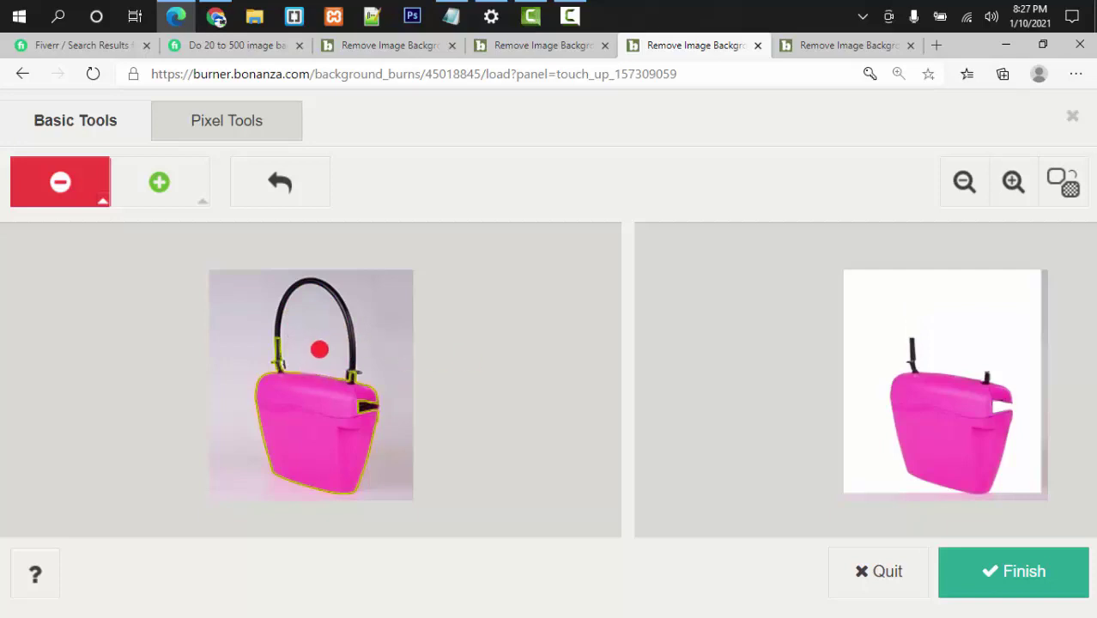
key(ctrl+z)
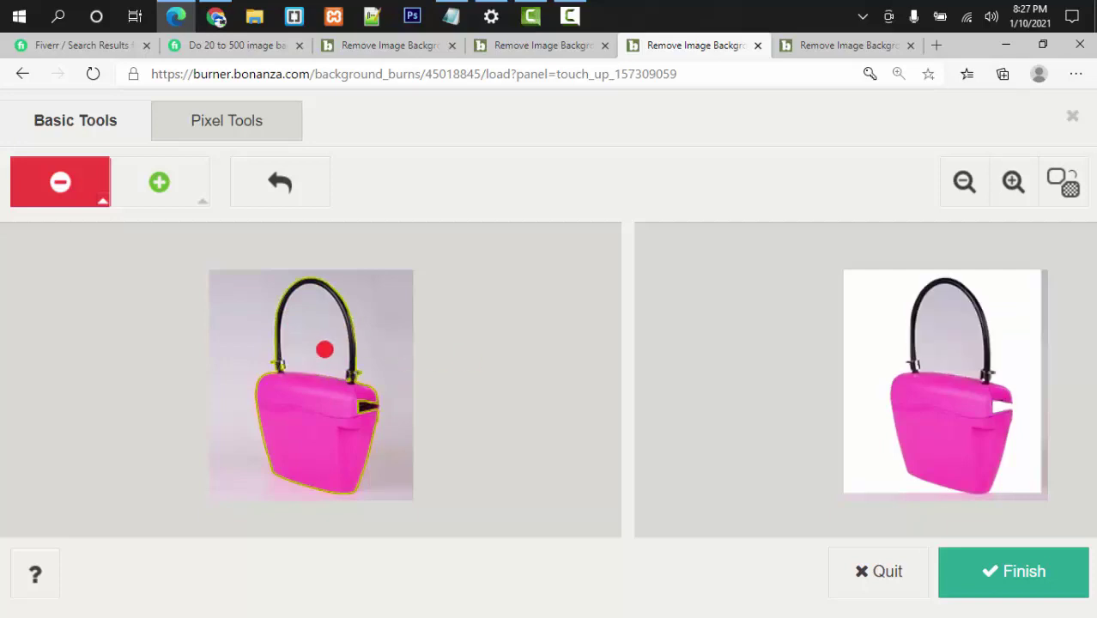
drag(314, 352, 316, 354)
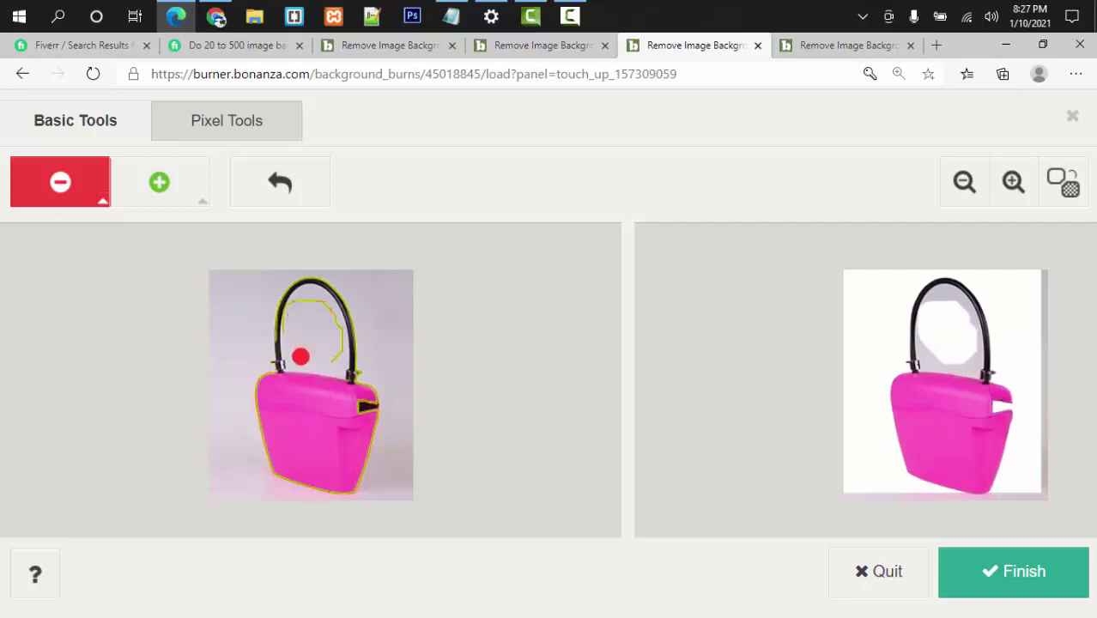
click(1015, 184)
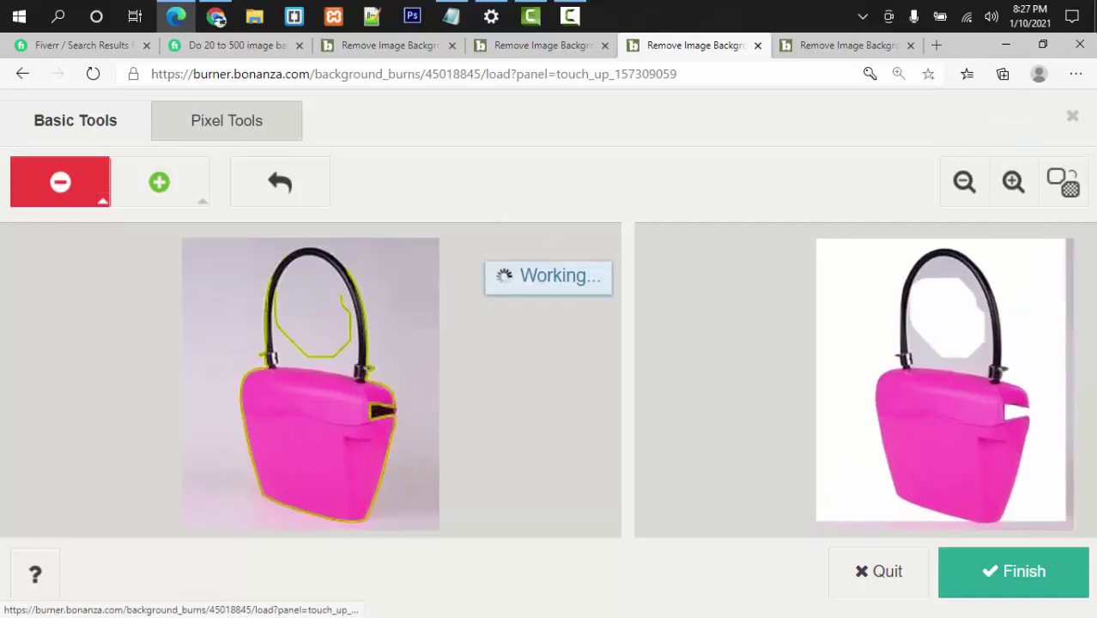
Paint out the remaining grey inside the handle loop and near its base so it turns white
click(1014, 181)
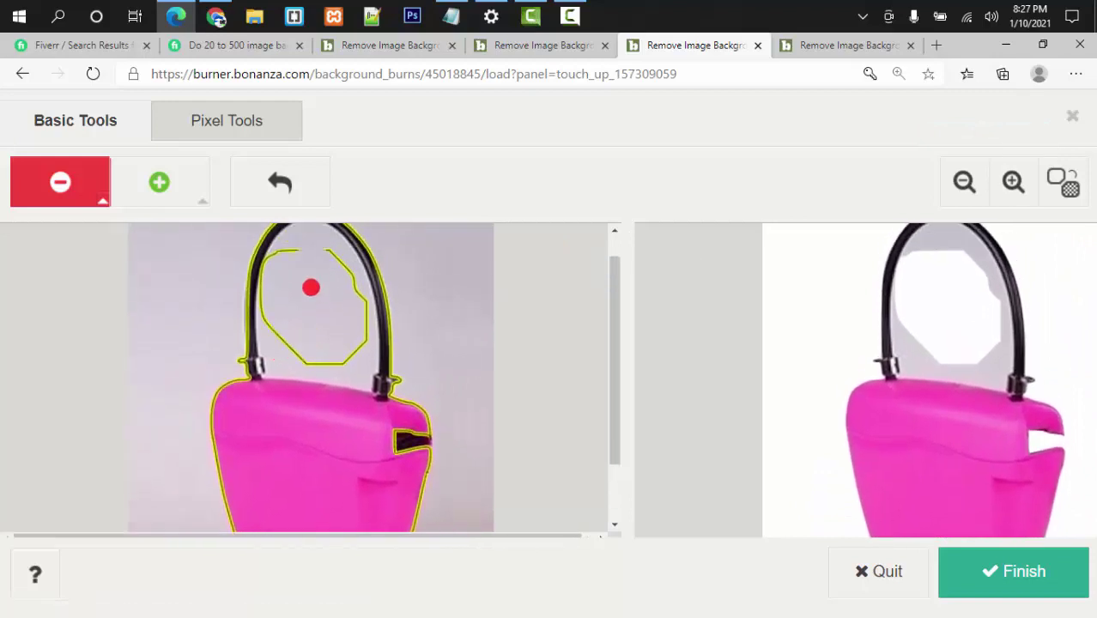
scroll(309, 314, up, 1)
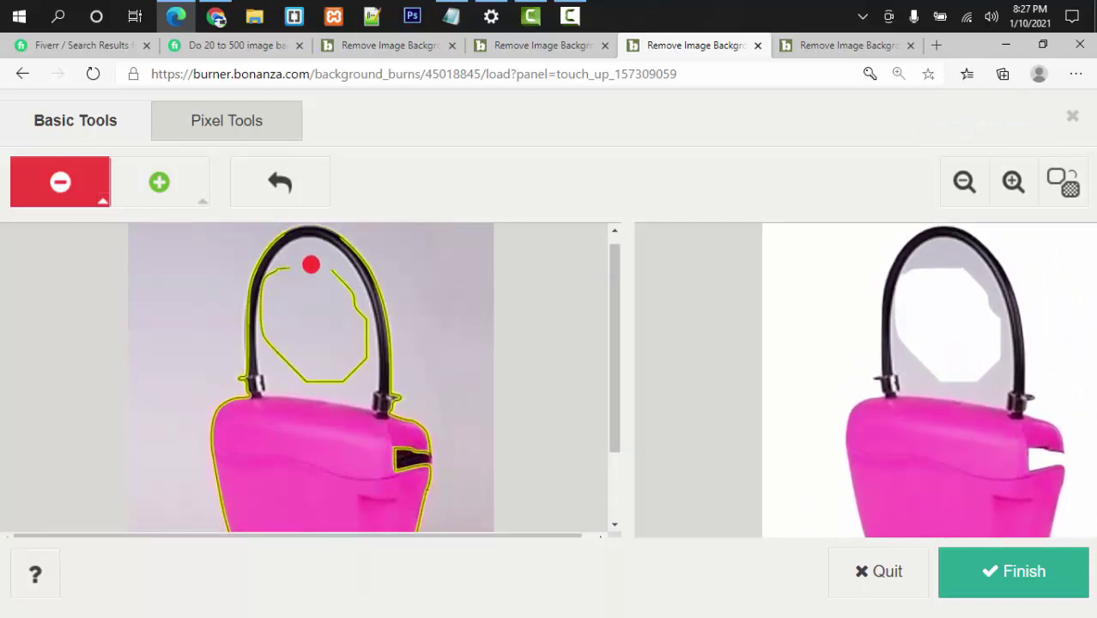
mouse_move(308, 283)
mouse_down()
mouse_move(318, 276)
mouse_move(350, 365)
mouse_move(271, 343)
mouse_up()
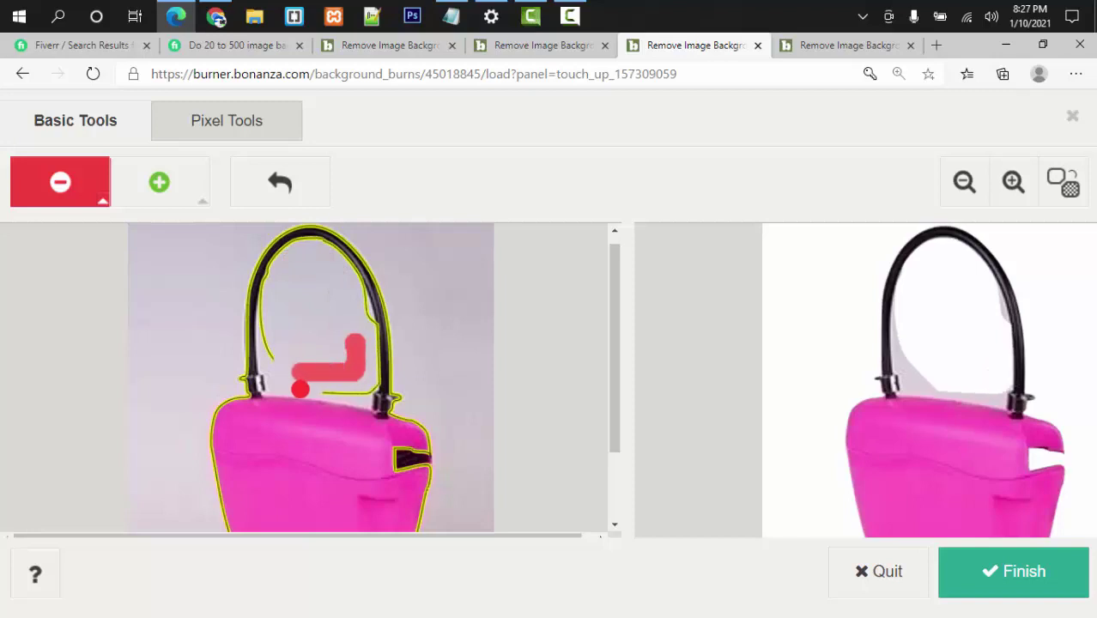
mouse_move(289, 301)
mouse_down()
mouse_move(290, 343)
mouse_move(347, 311)
mouse_up()
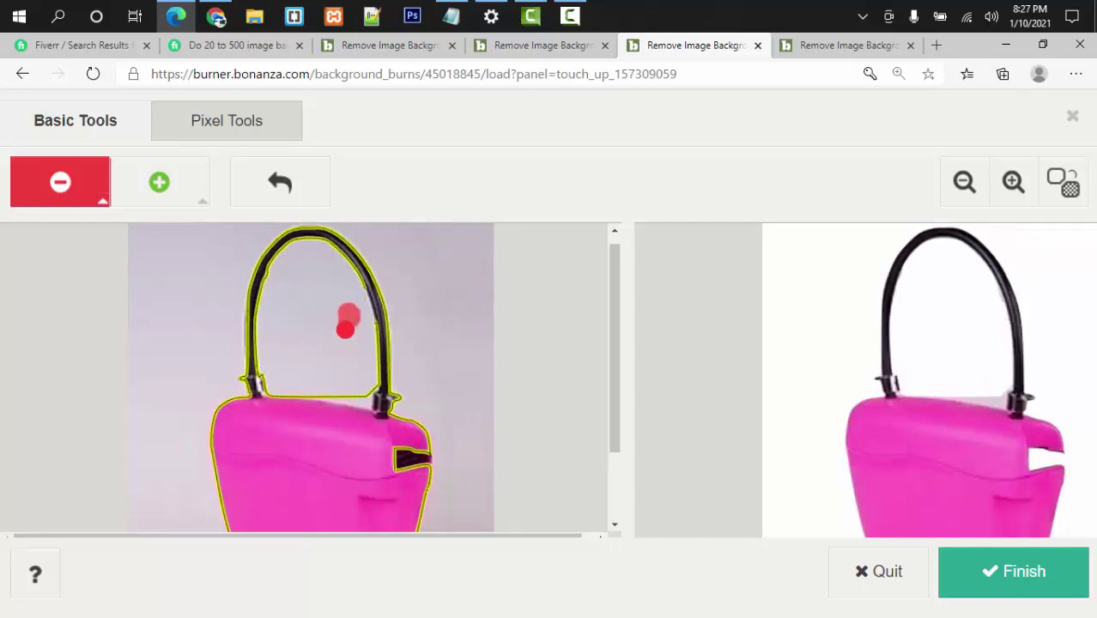
mouse_move(343, 377)
mouse_down()
mouse_move(344, 394)
mouse_move(349, 371)
mouse_move(325, 388)
mouse_up()
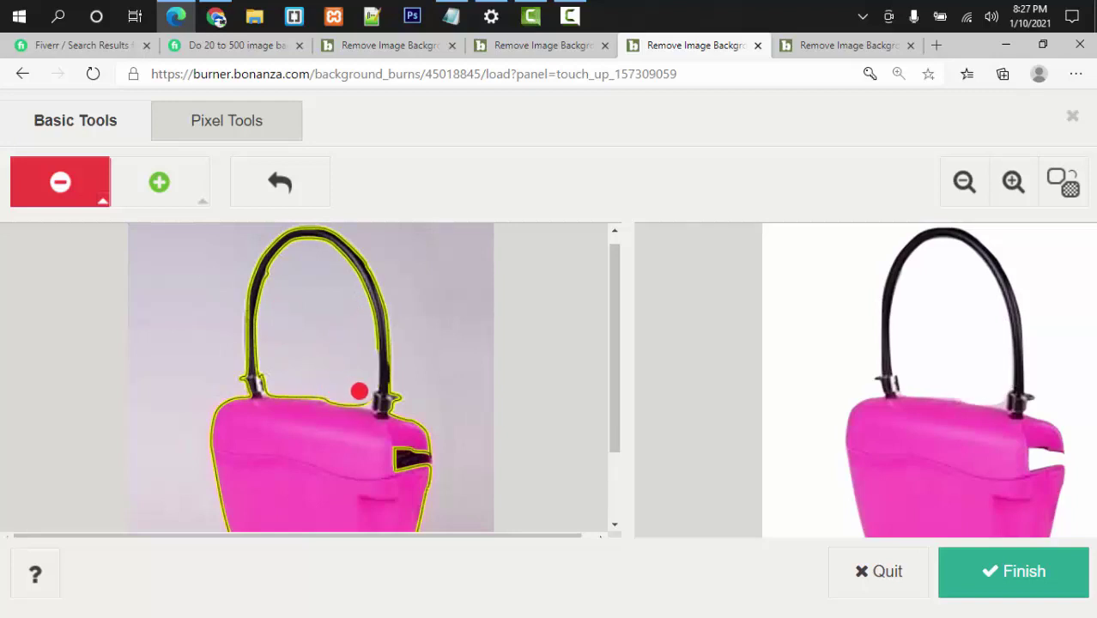
key(ctrl+minus)
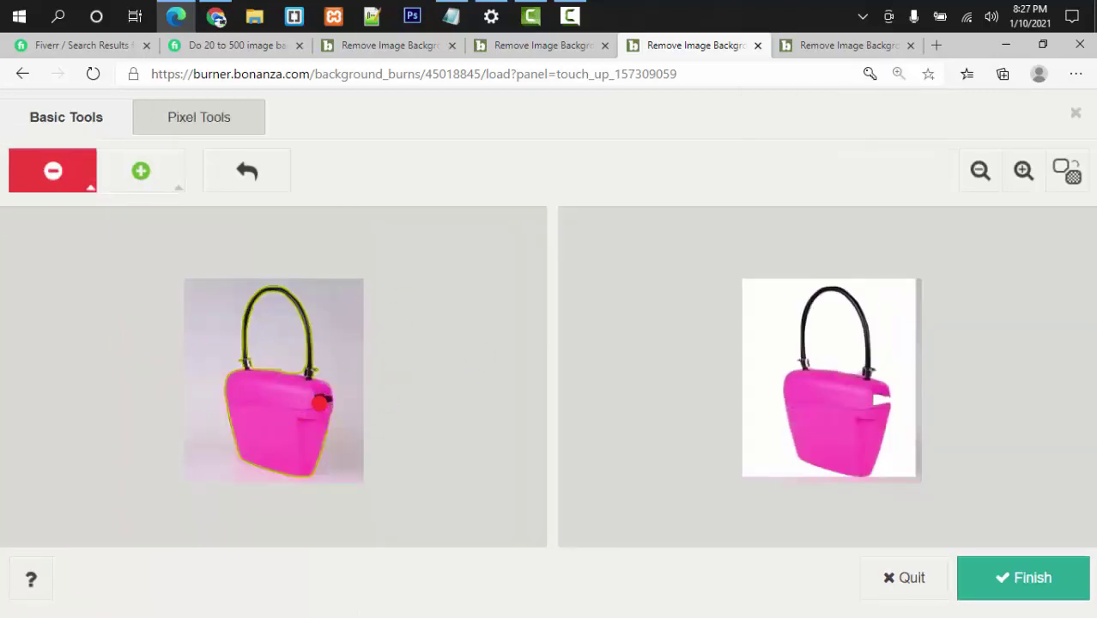
Mark the dark clasp on the bag's right side as foreground, then apply the touch-ups
click(142, 183)
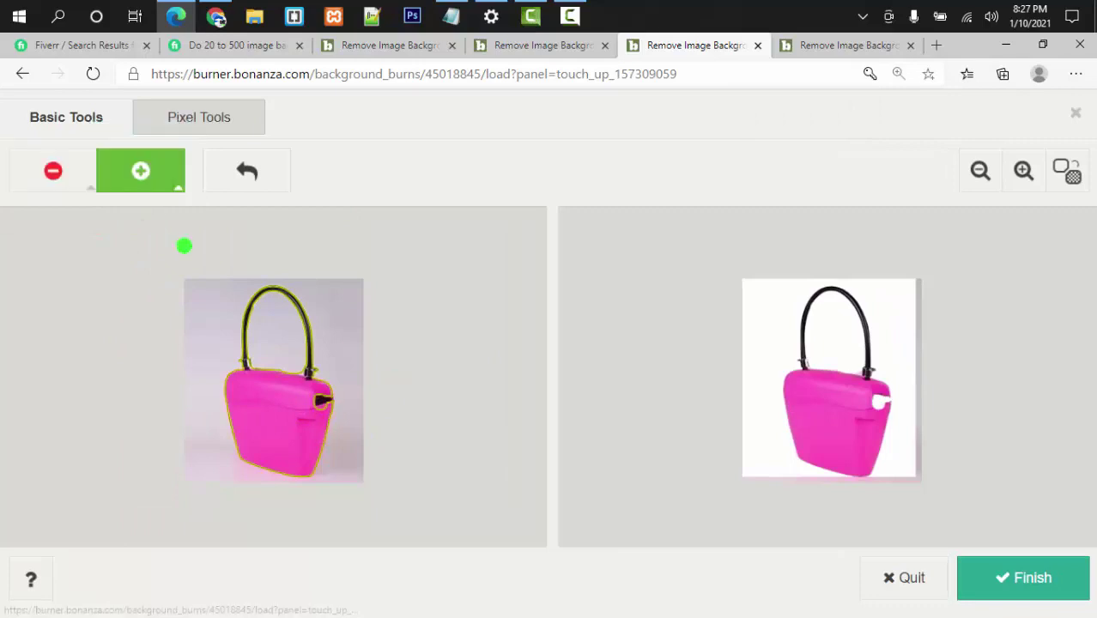
click(317, 397)
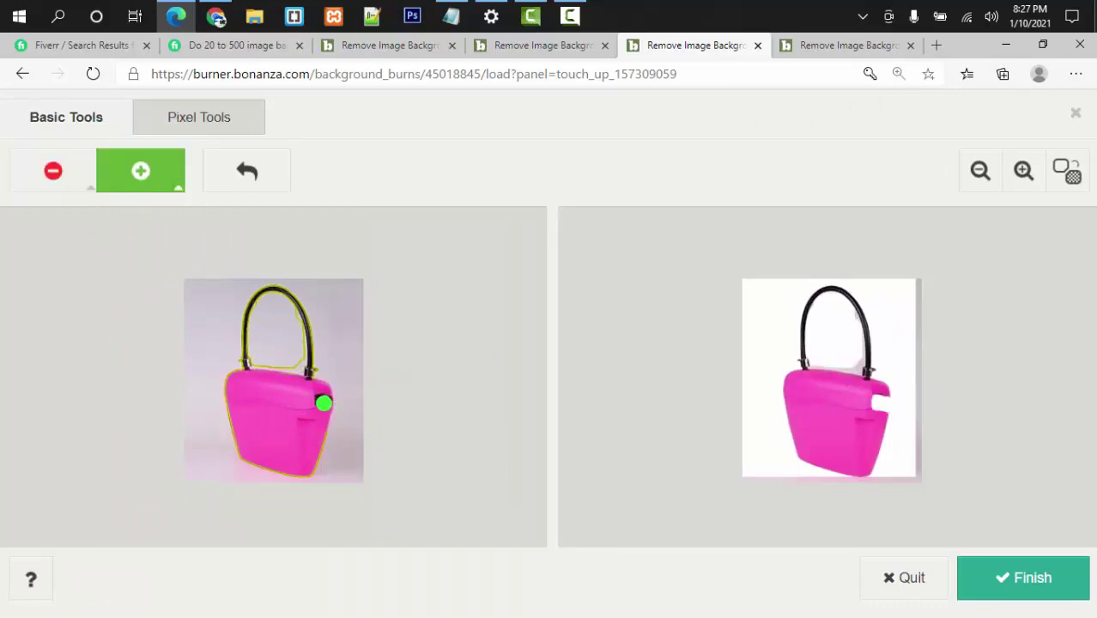
drag(323, 405, 318, 413)
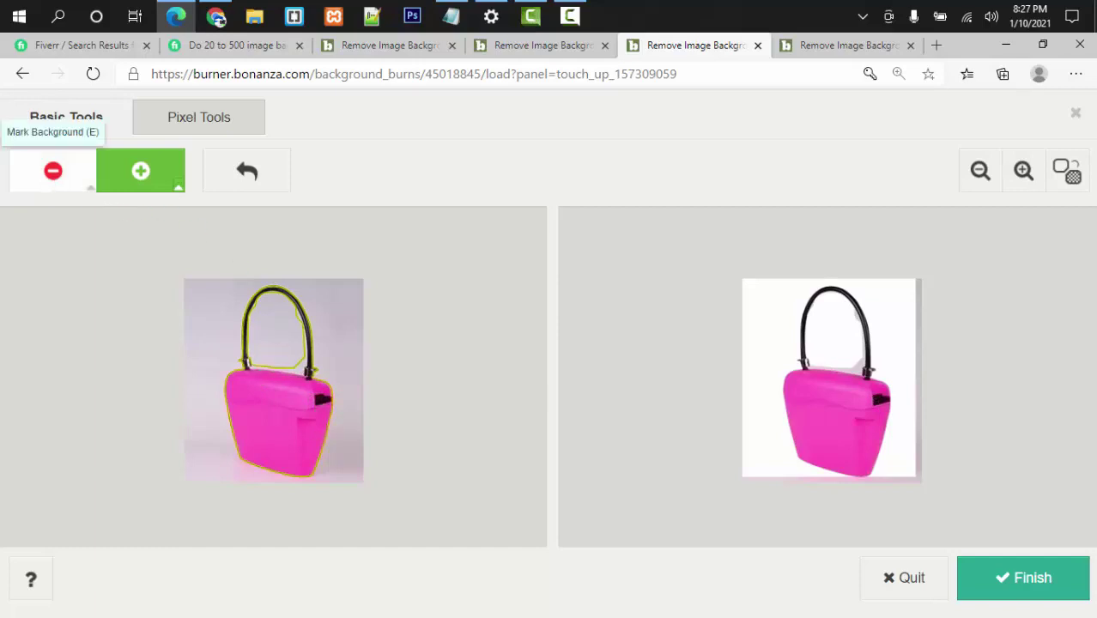
click(53, 171)
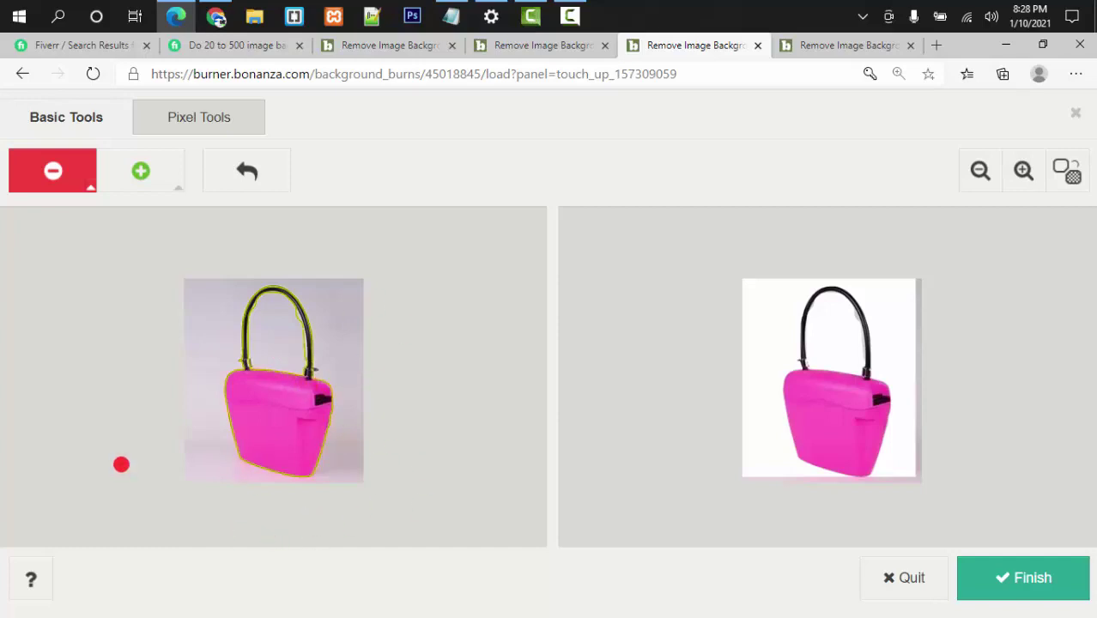
click(1030, 591)
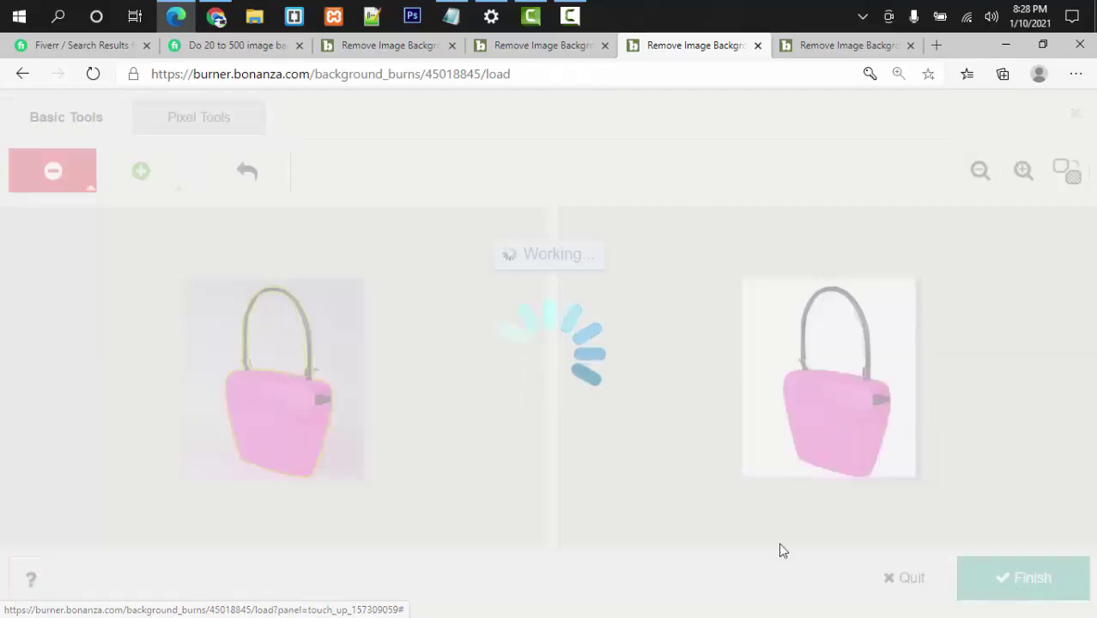
Download the finished white-background pink handbag image as a JPG
scroll(661, 378, down, 3)
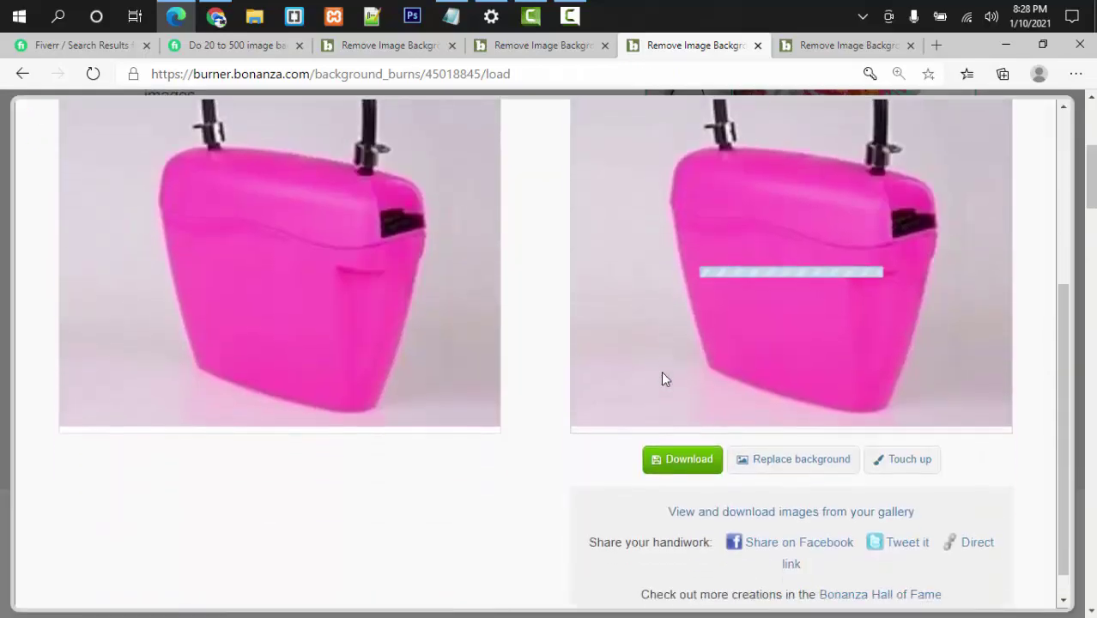
scroll(650, 399, up, 3)
scroll(653, 402, down, 3)
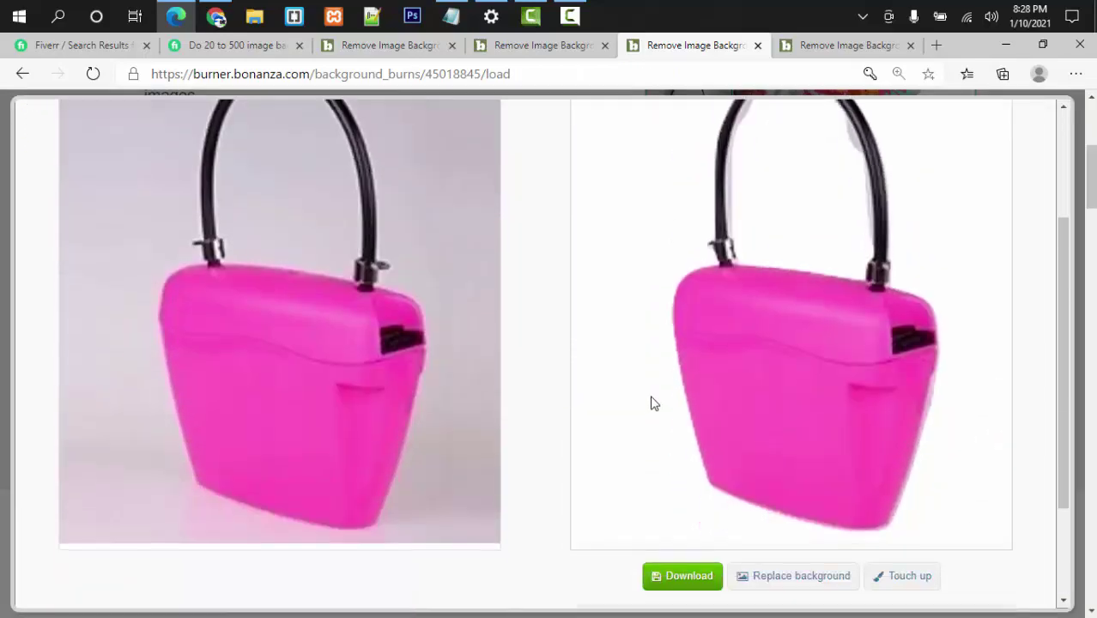
scroll(788, 376, up, 3)
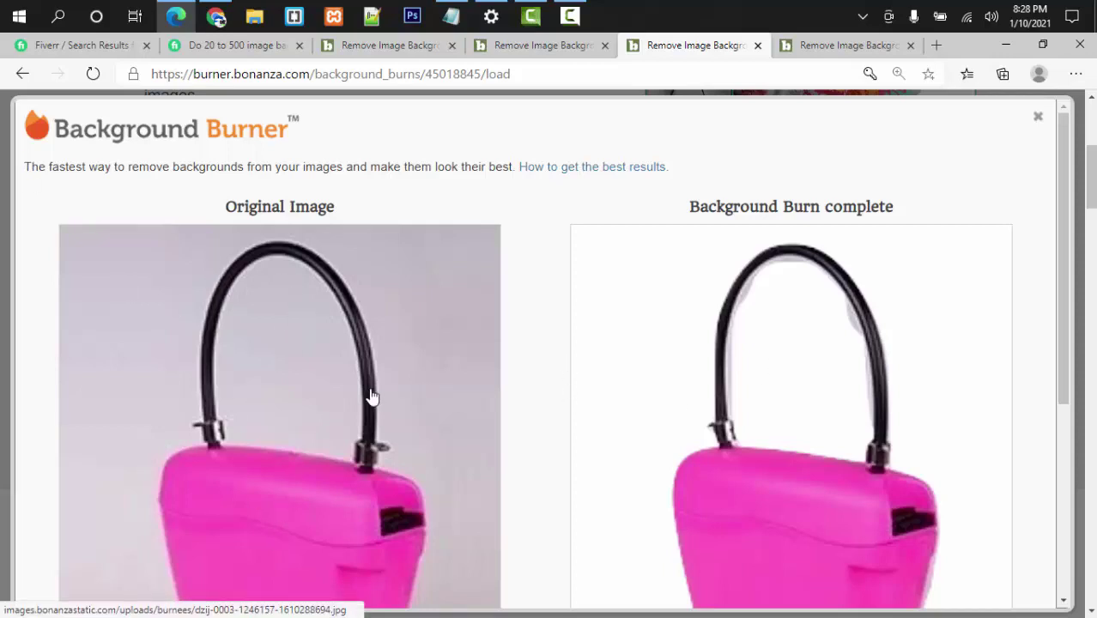
scroll(355, 387, down, 4)
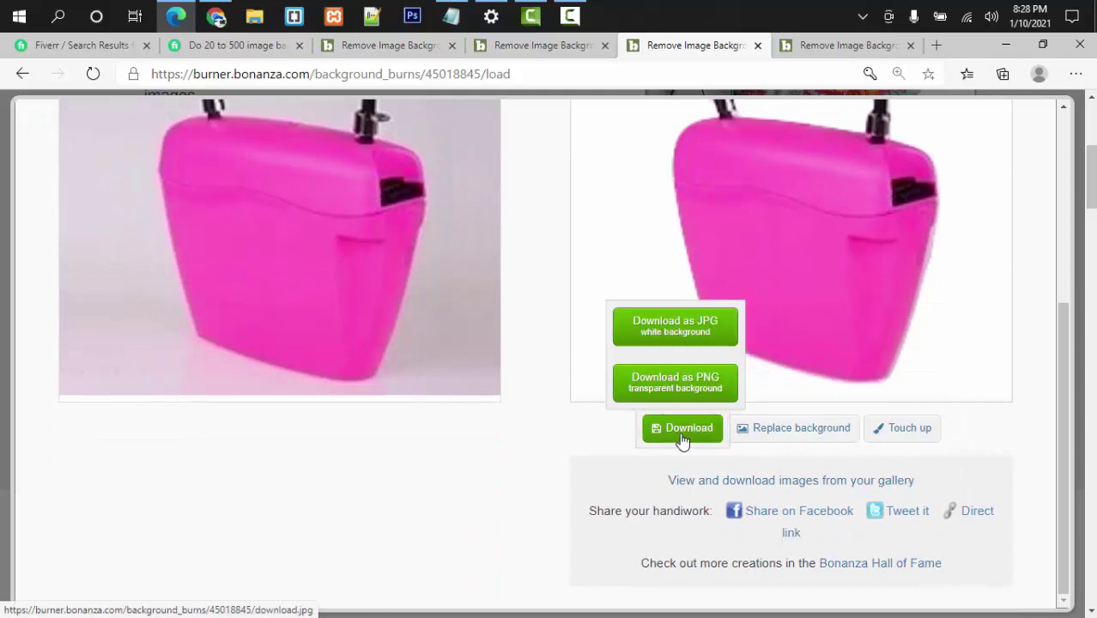
click(682, 438)
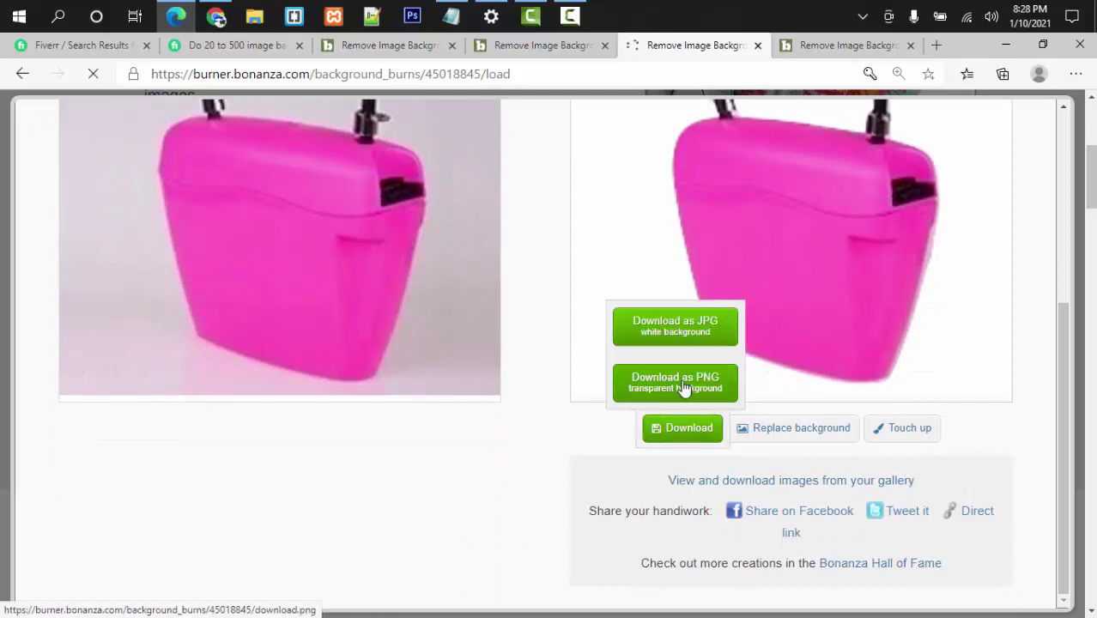
click(679, 333)
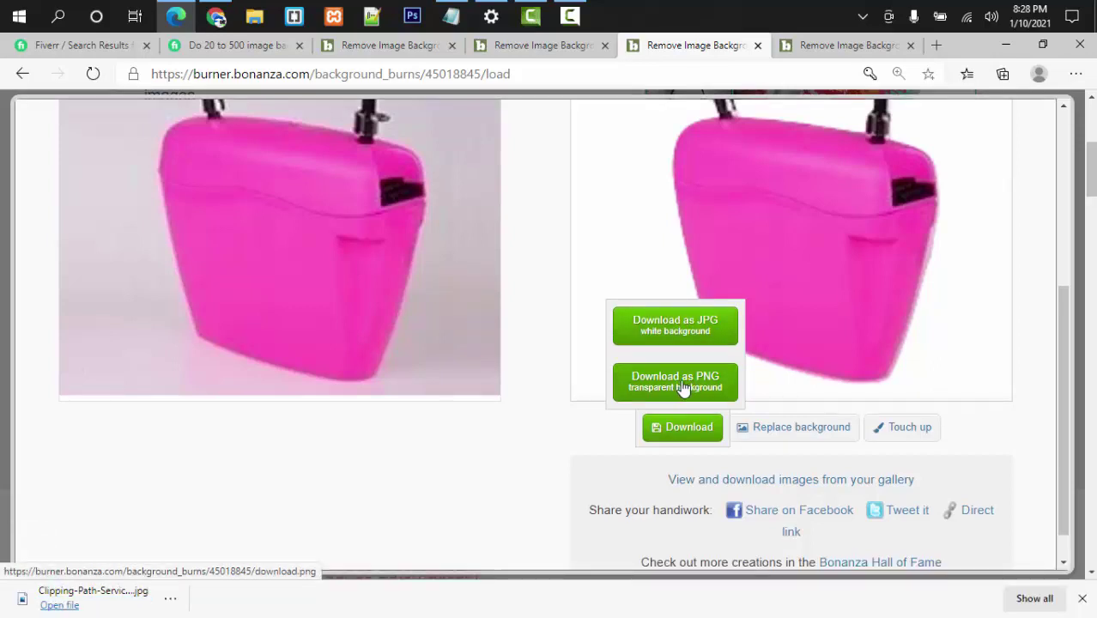
click(215, 15)
Add and enlarge the red handbag photo on the Canva cover, then try its Pro-only Background Remover
click(341, 50)
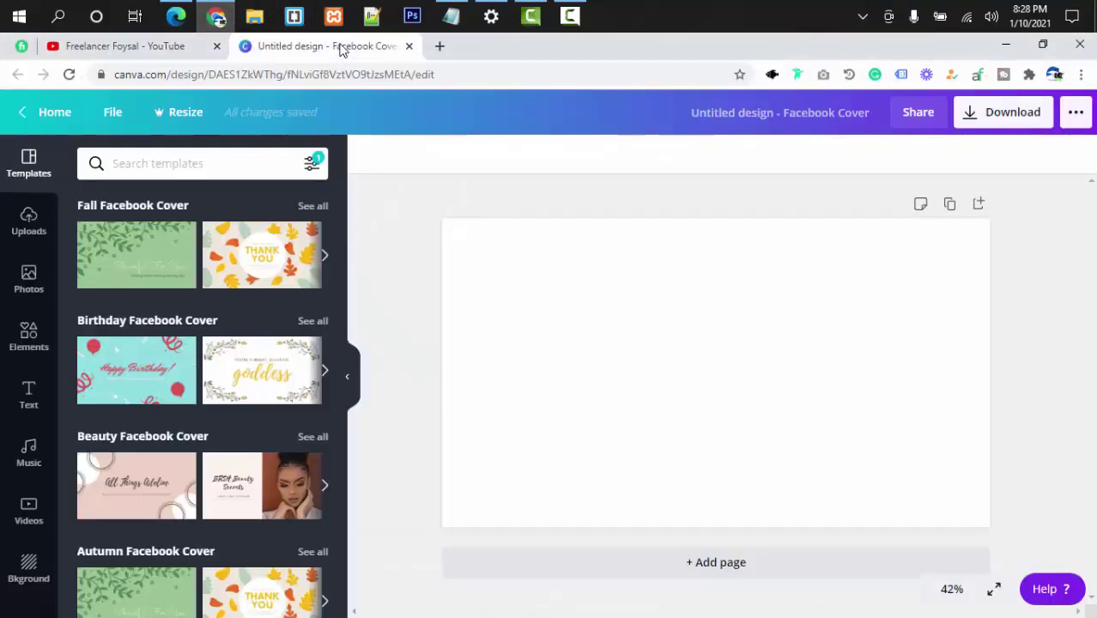
click(34, 221)
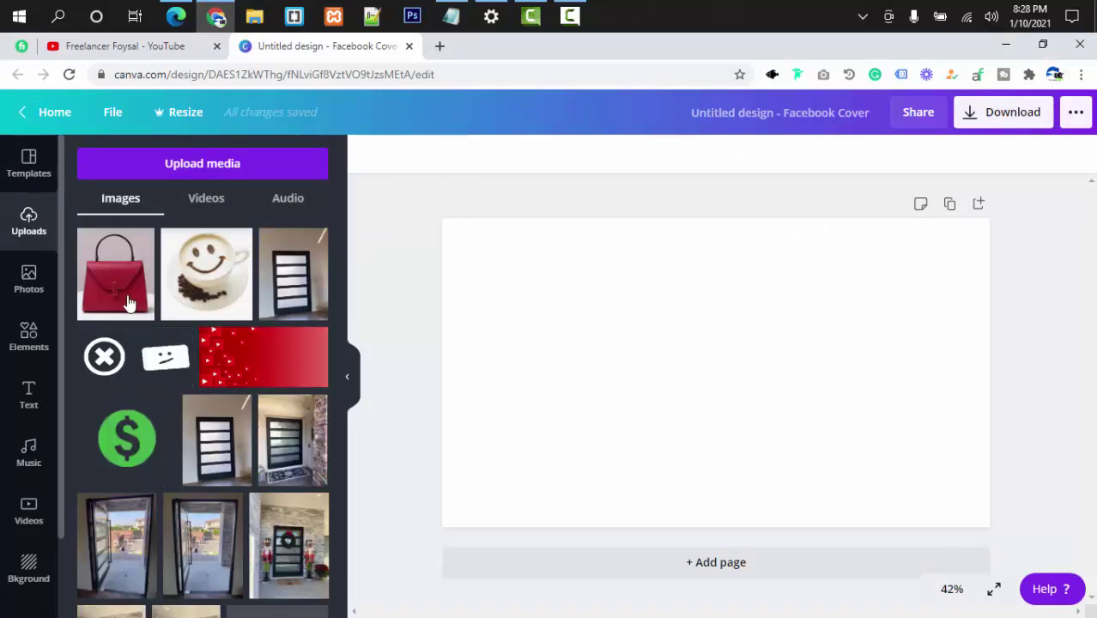
click(113, 290)
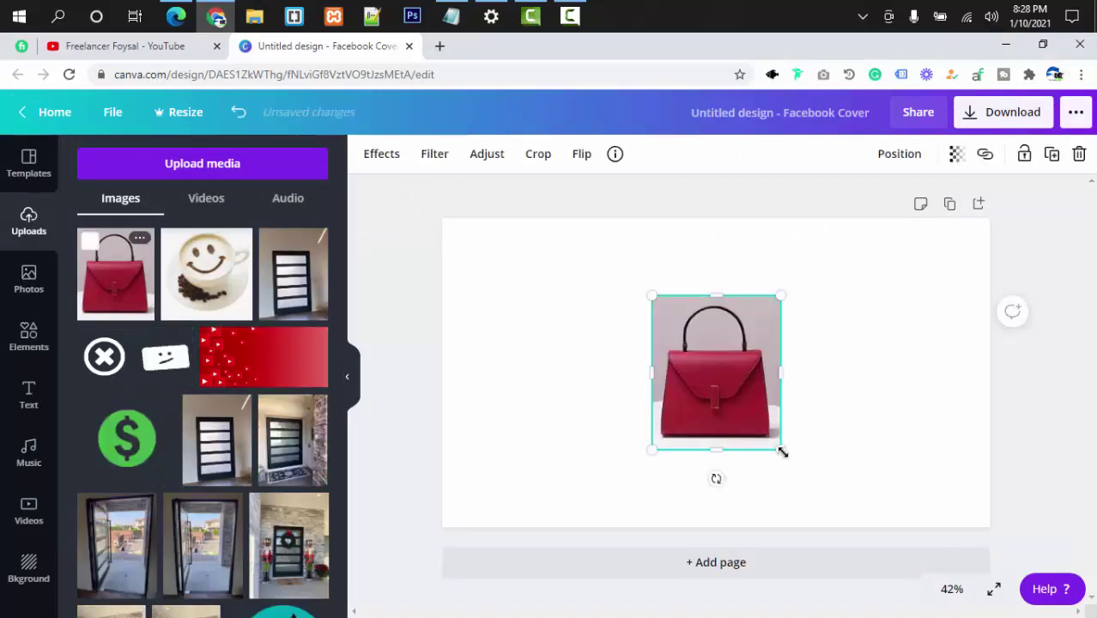
mouse_move(783, 450)
mouse_down()
mouse_move(834, 515)
mouse_move(745, 429)
mouse_up()
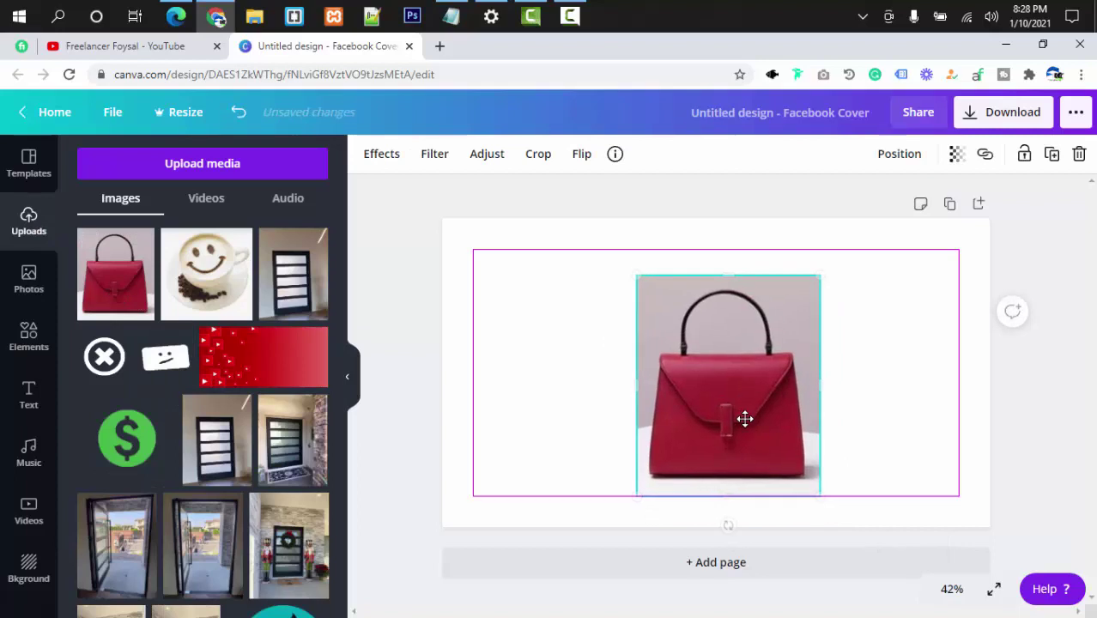
click(381, 160)
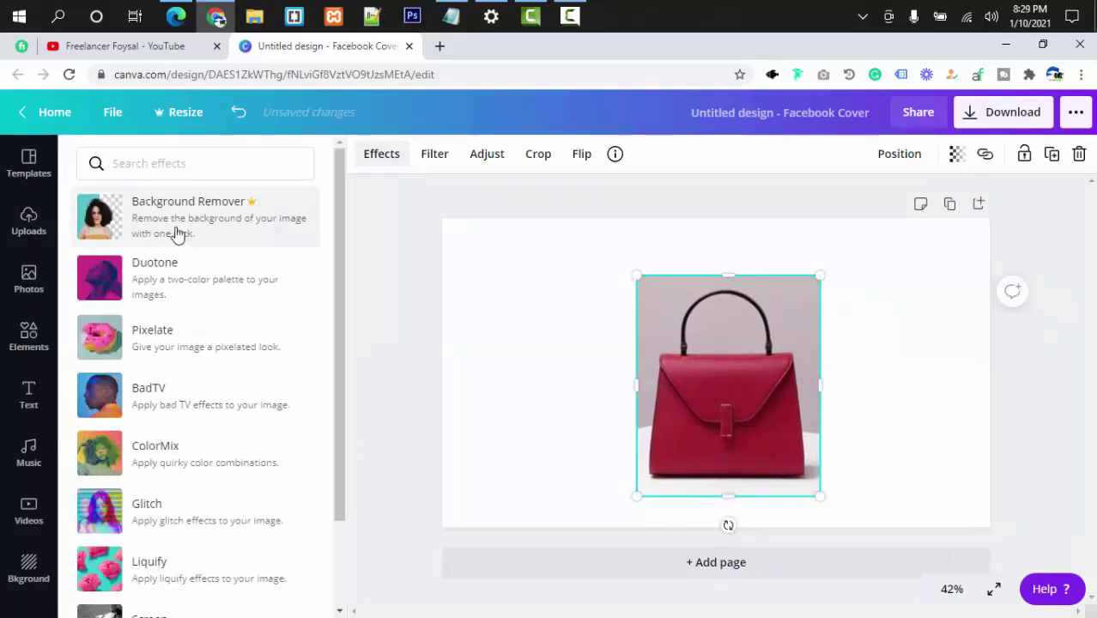
click(174, 230)
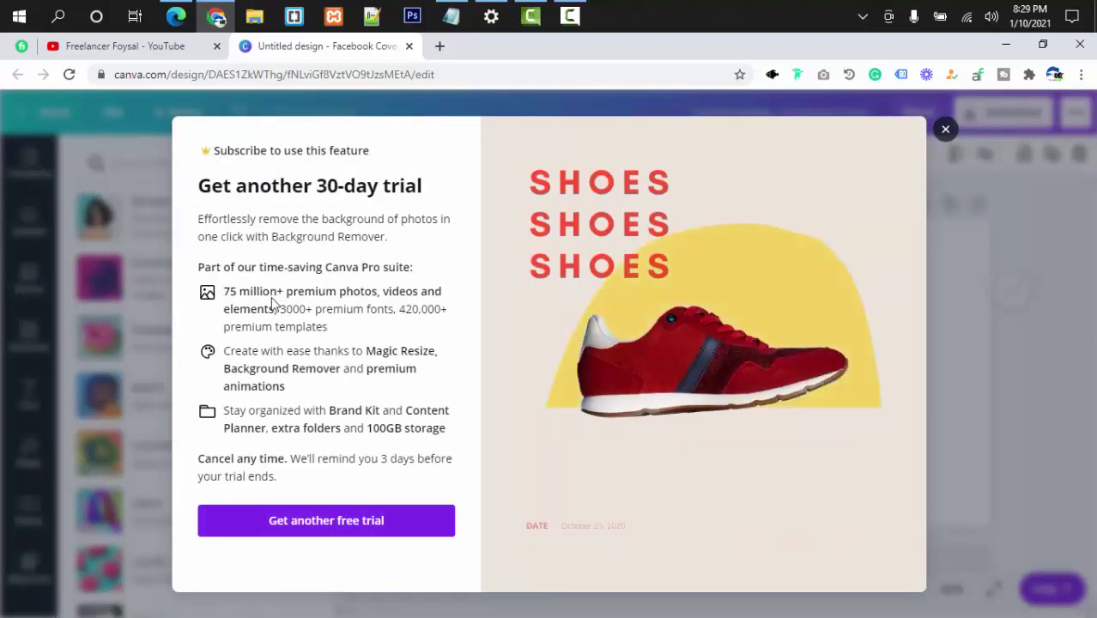
click(175, 17)
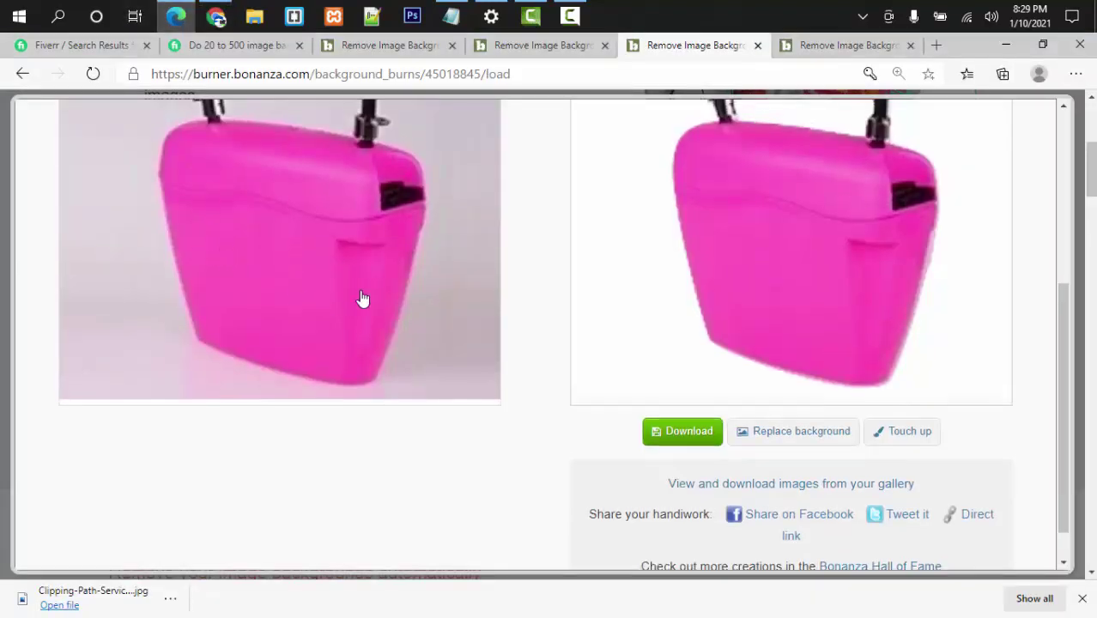
Compare the original and burned pink bag on the results page, then minimize Edge
scroll(362, 298, up, 4)
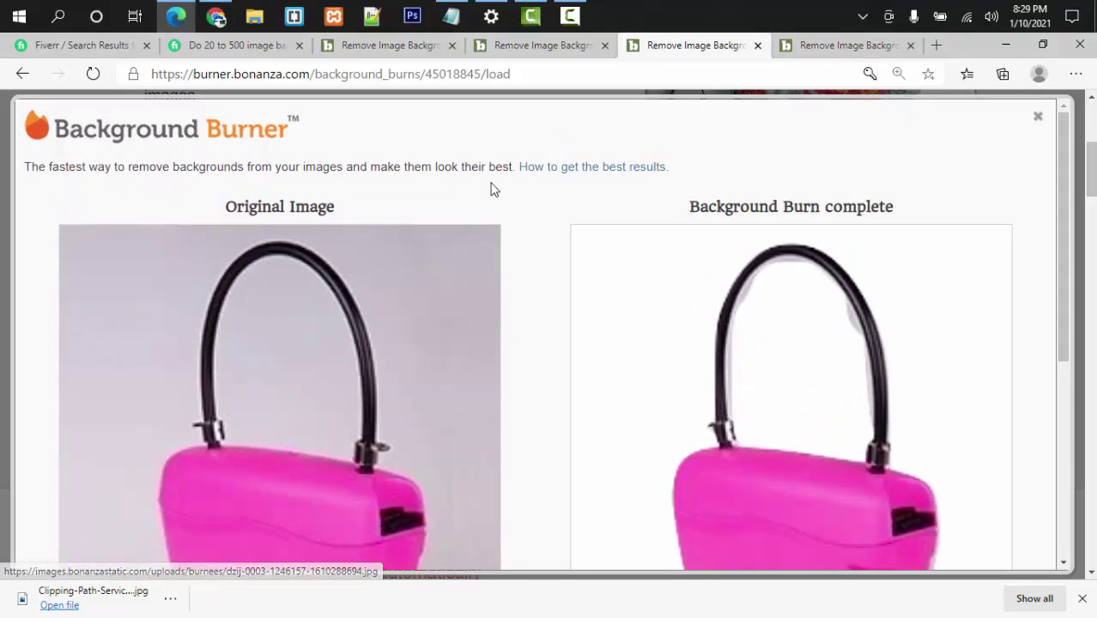
scroll(511, 316, down, 3)
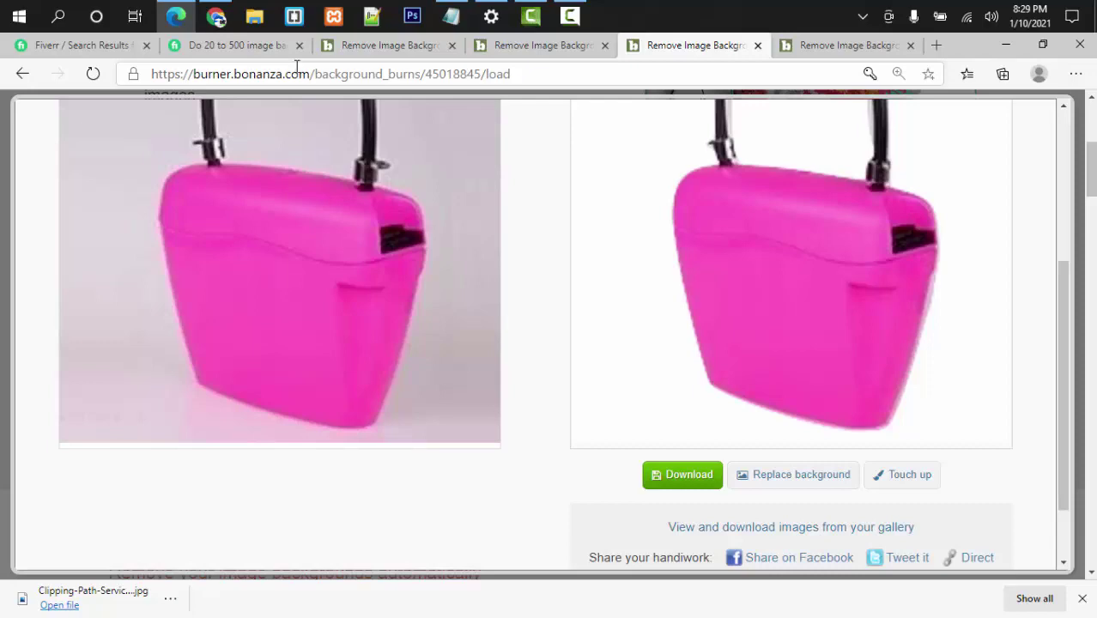
click(1006, 45)
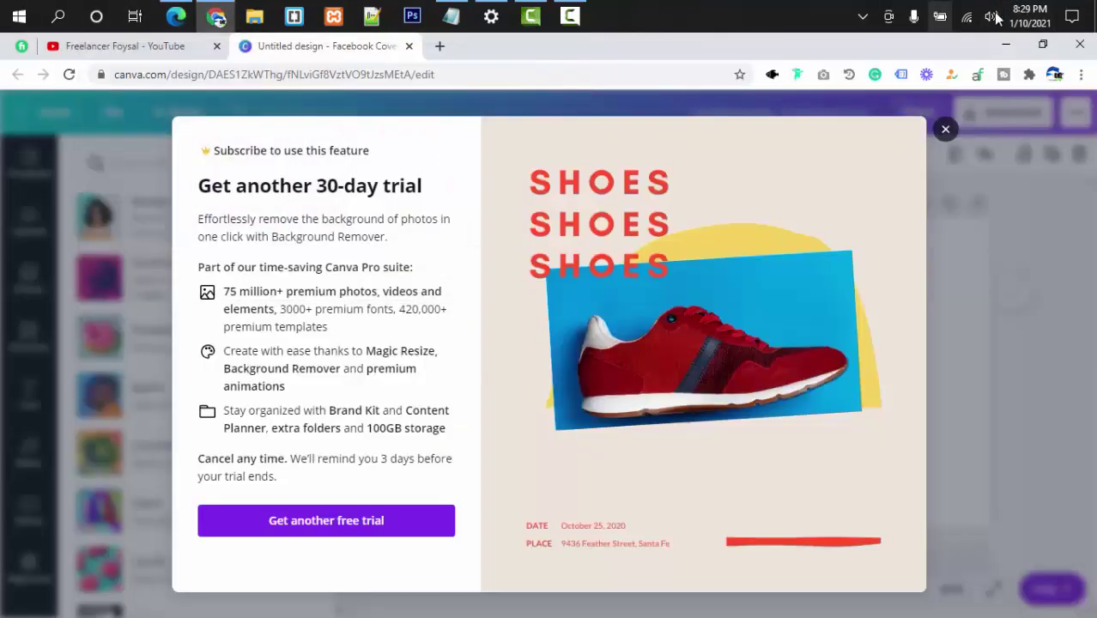
Minimize the Chrome window showing Canva's trial offer to reveal the desktop
click(1006, 45)
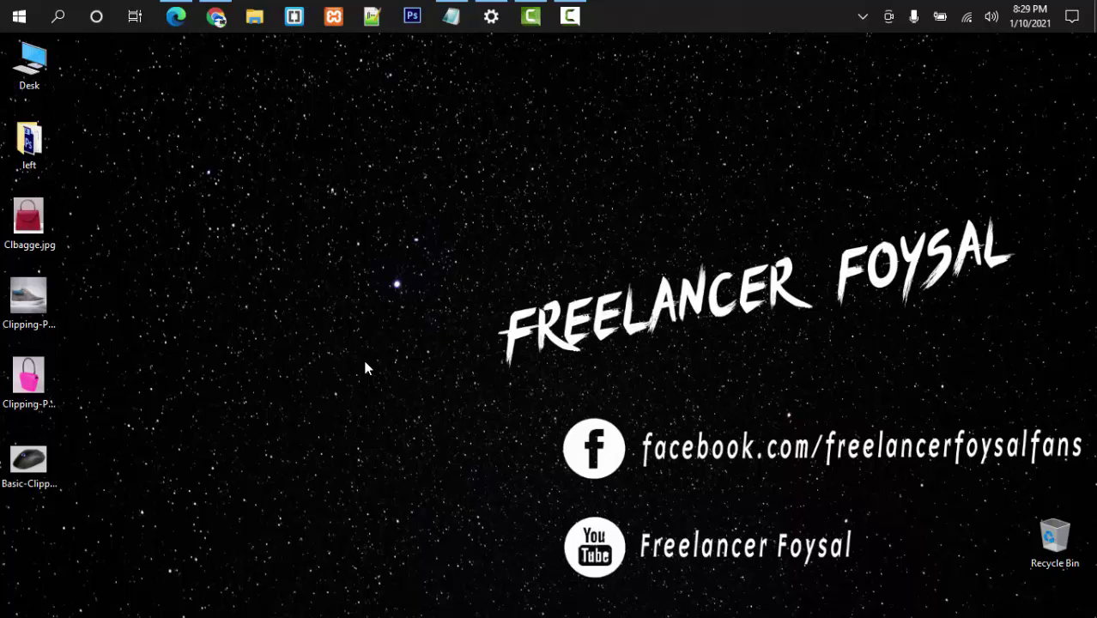
Stop the Camtasia screen recording from its recorder controls
click(572, 18)
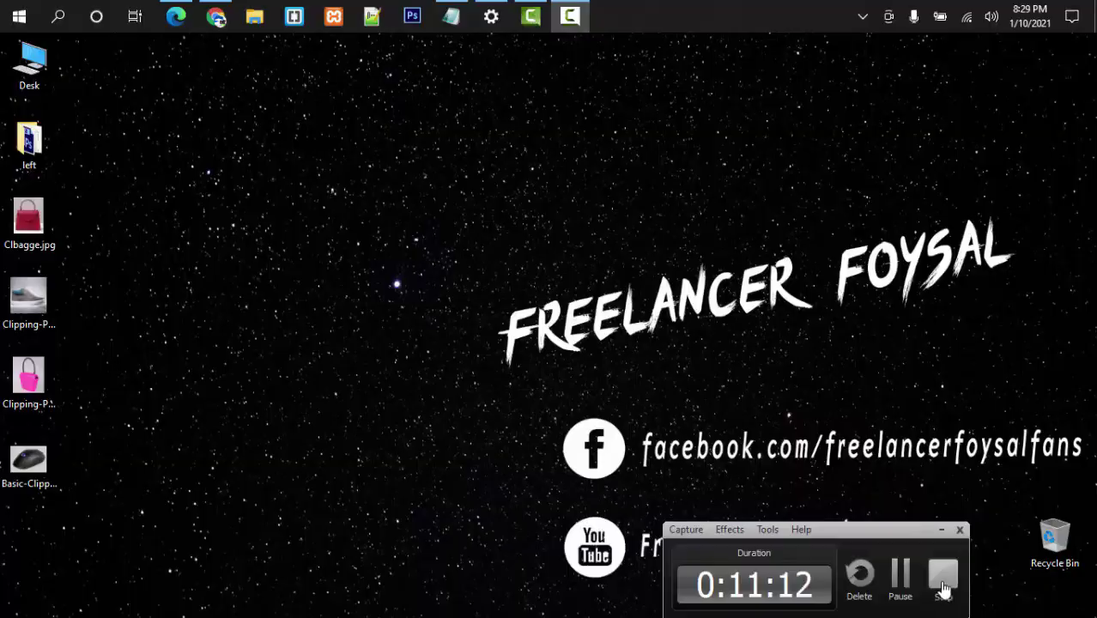
click(943, 587)
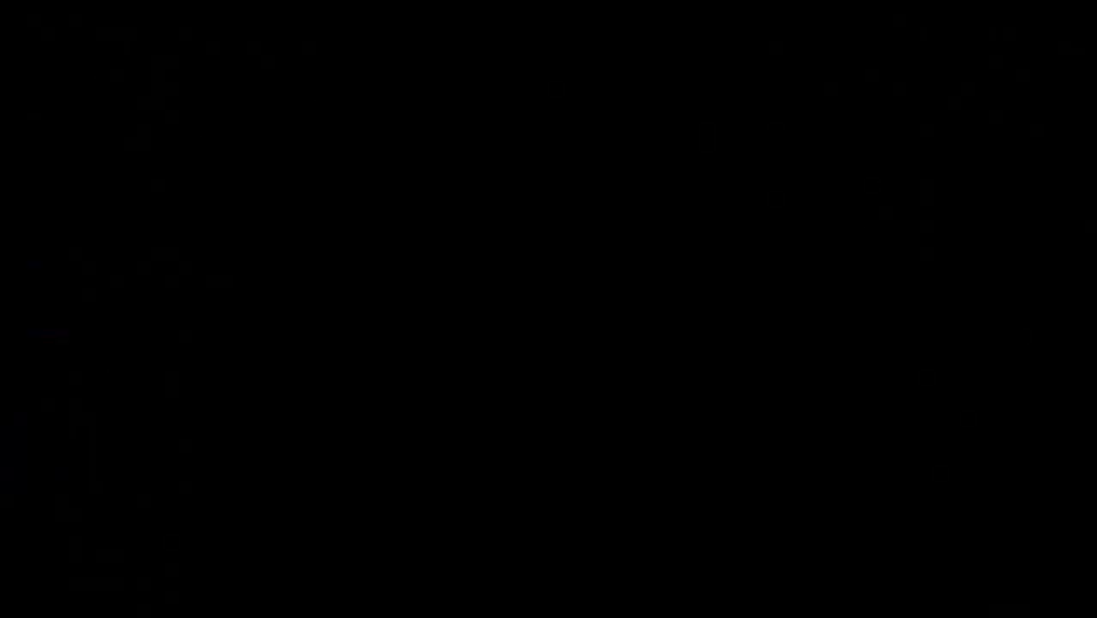